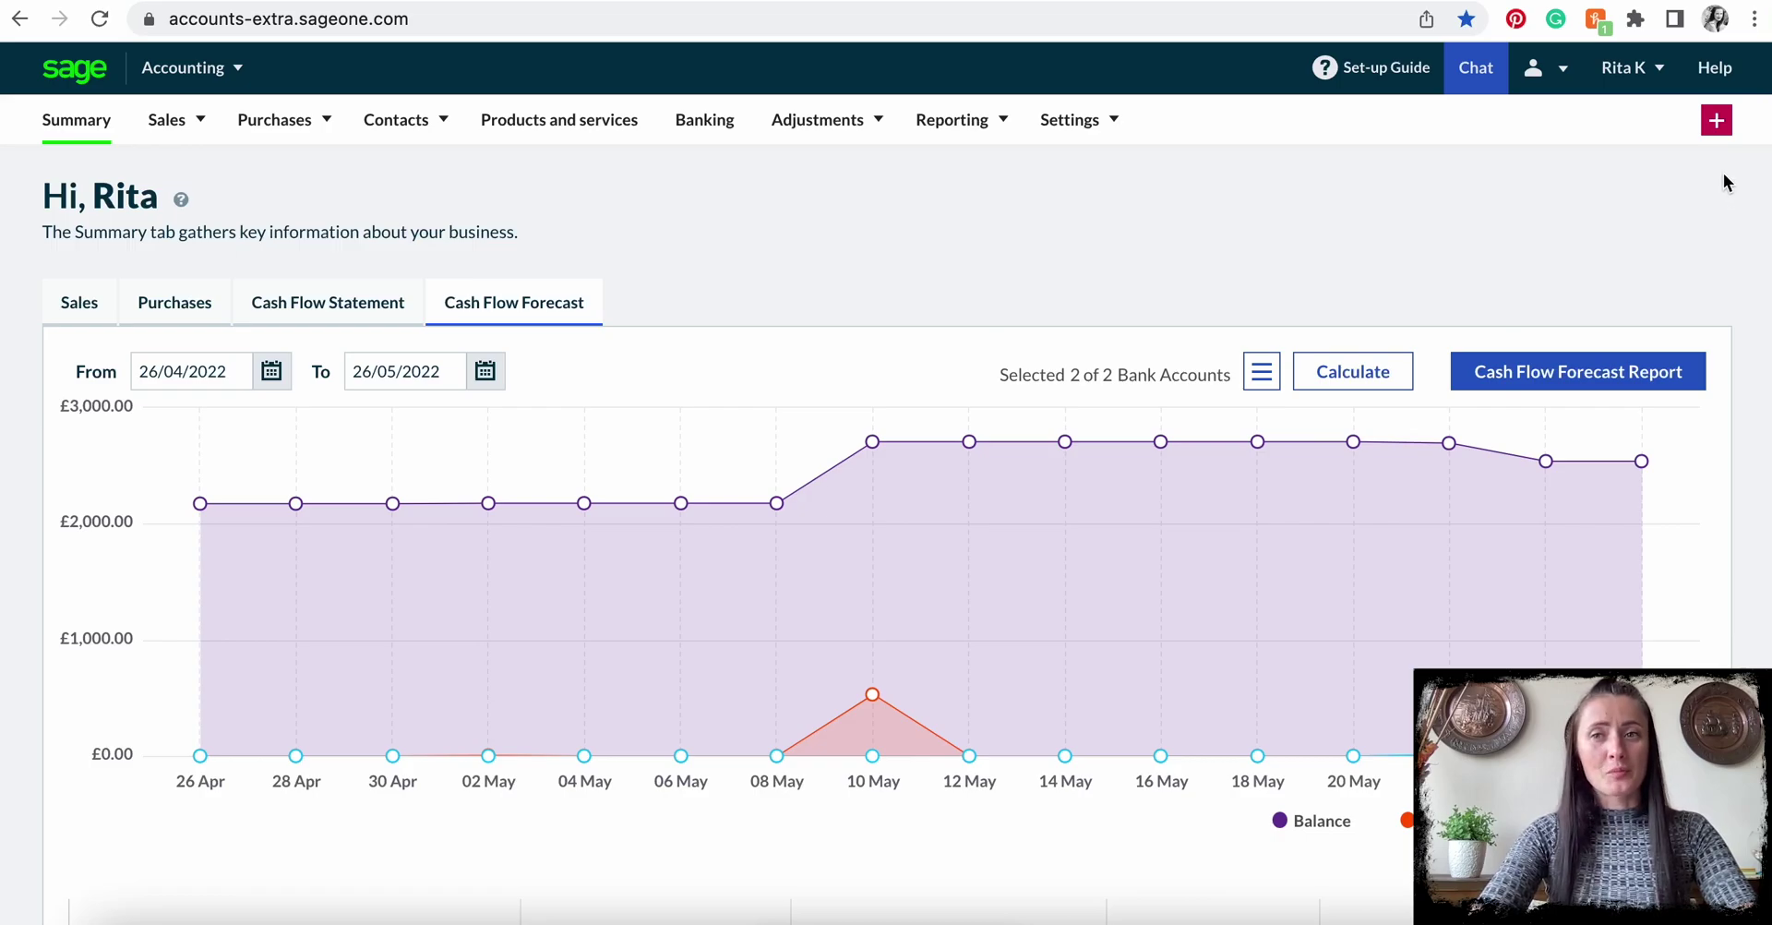
From the Summary dashboard, bring up the menu of new items to create.
left_click(1717, 124)
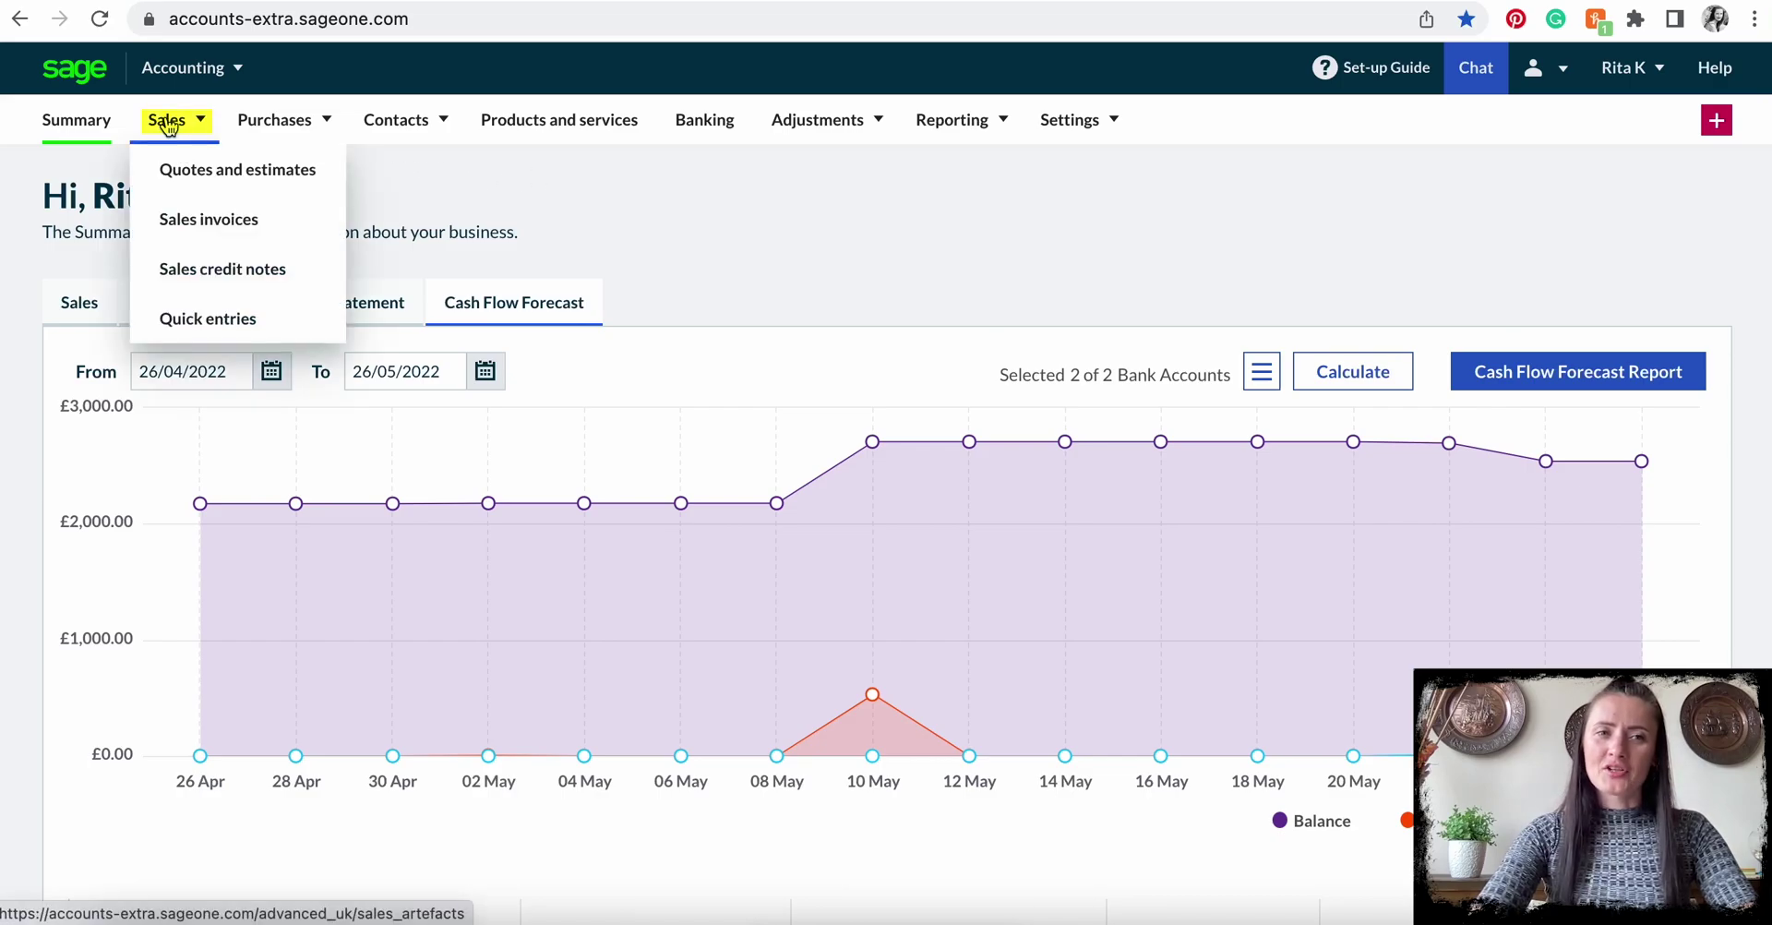
Go to the Quotes and Estimates list and start a blank New Sales Quote.
left_click(196, 174)
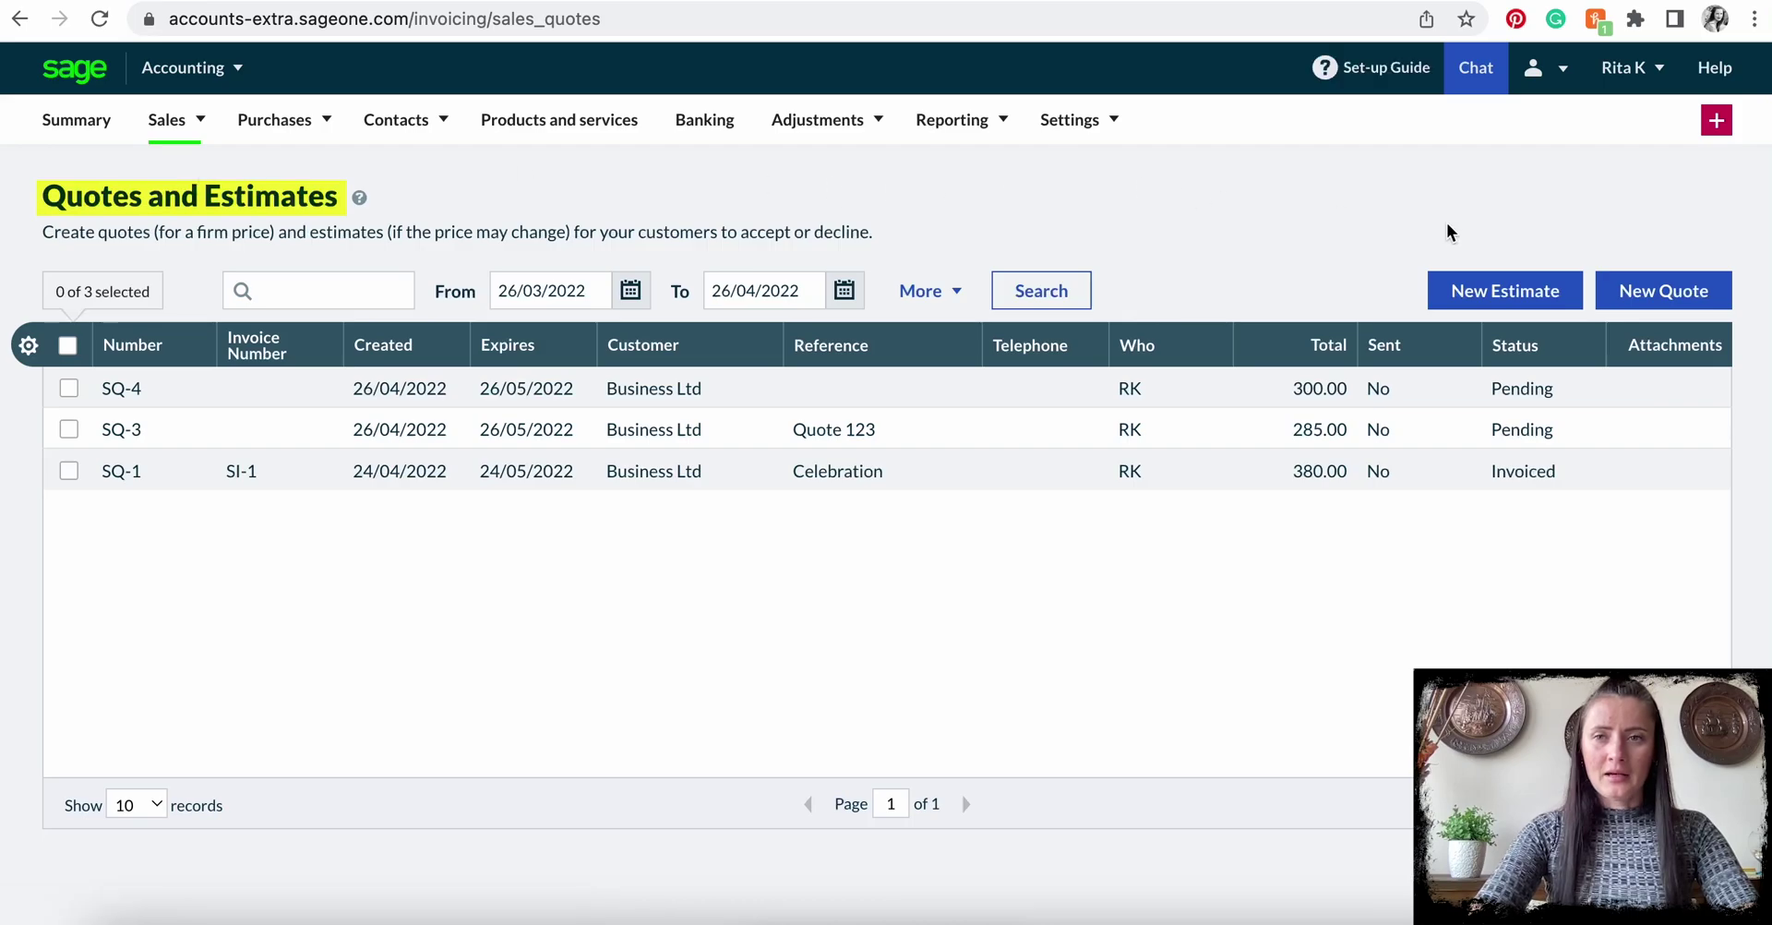
left_click(1656, 304)
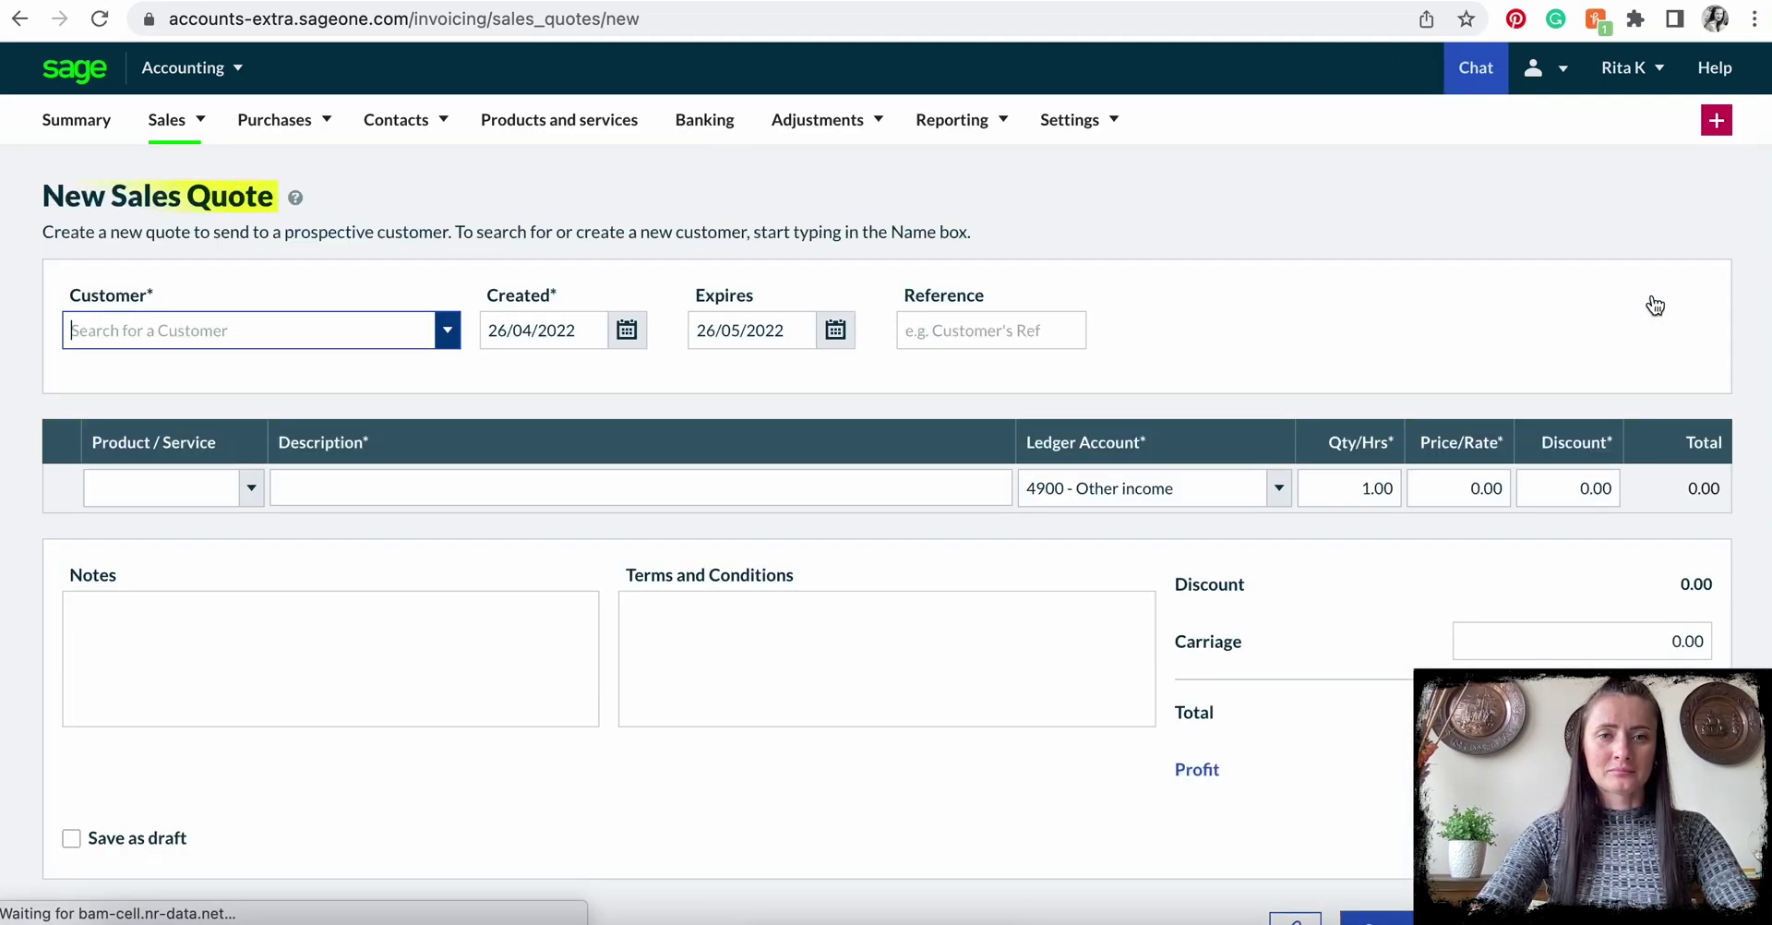
scroll(1088, 373, "down", 1)
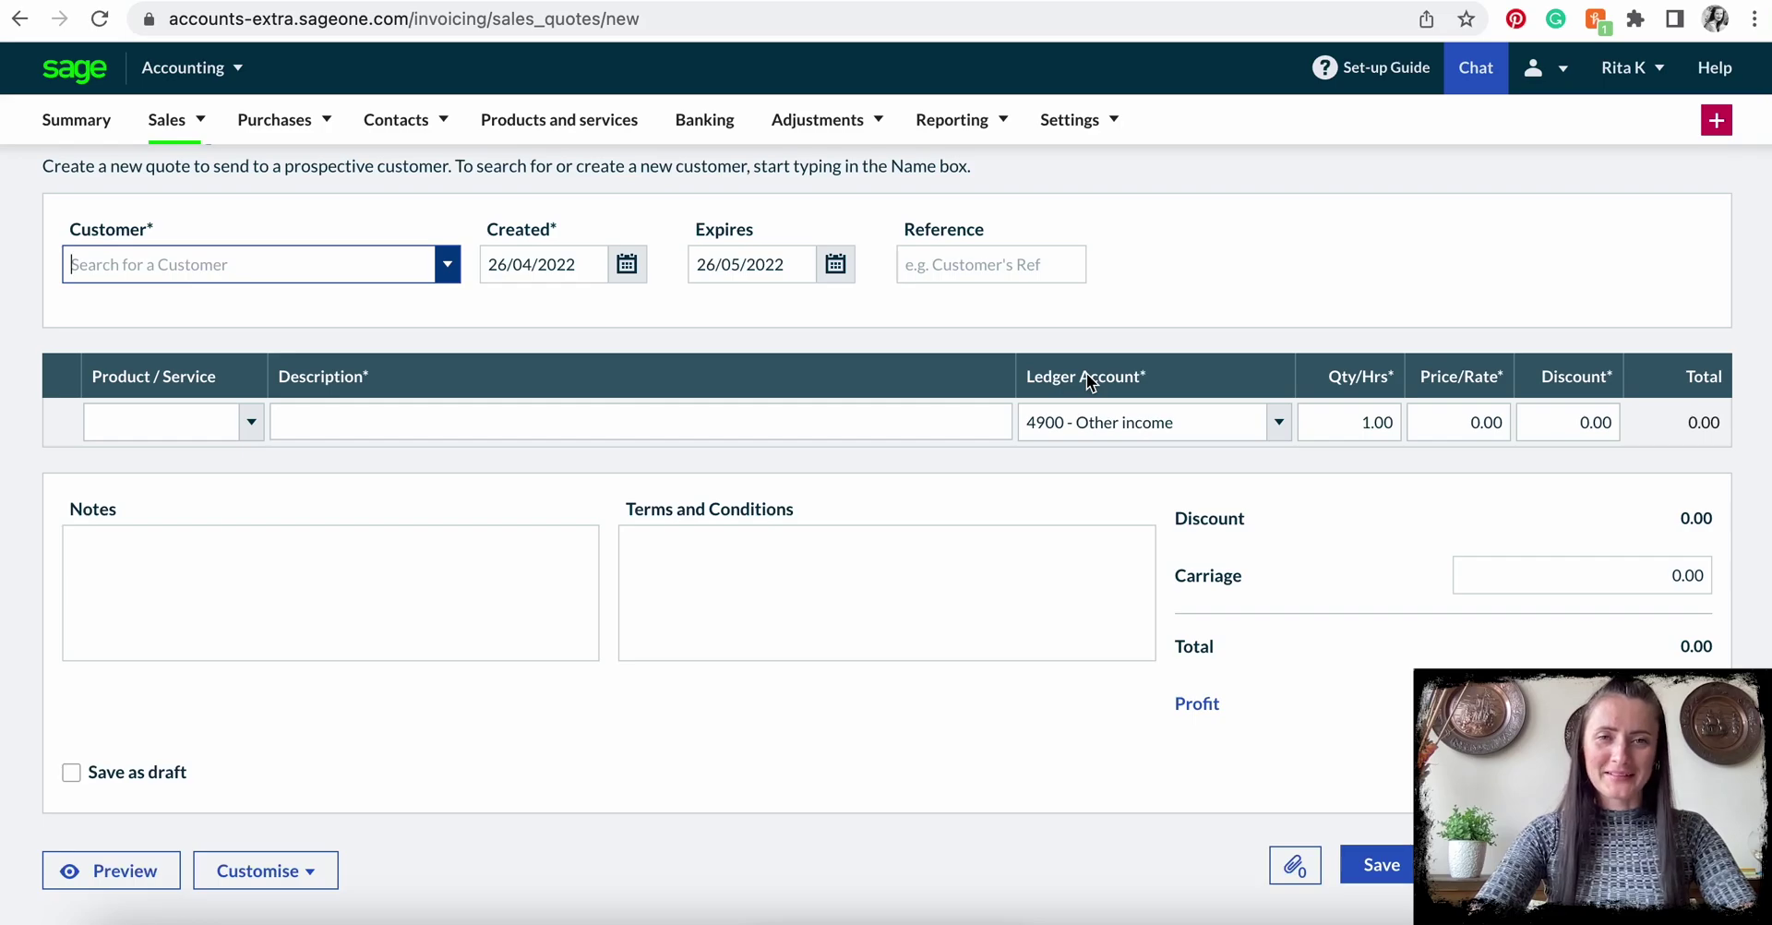
Pick Business Ltd as customer, keeping created 26/04/2022 and expiry 26/05/2022 dates.
left_click(453, 267)
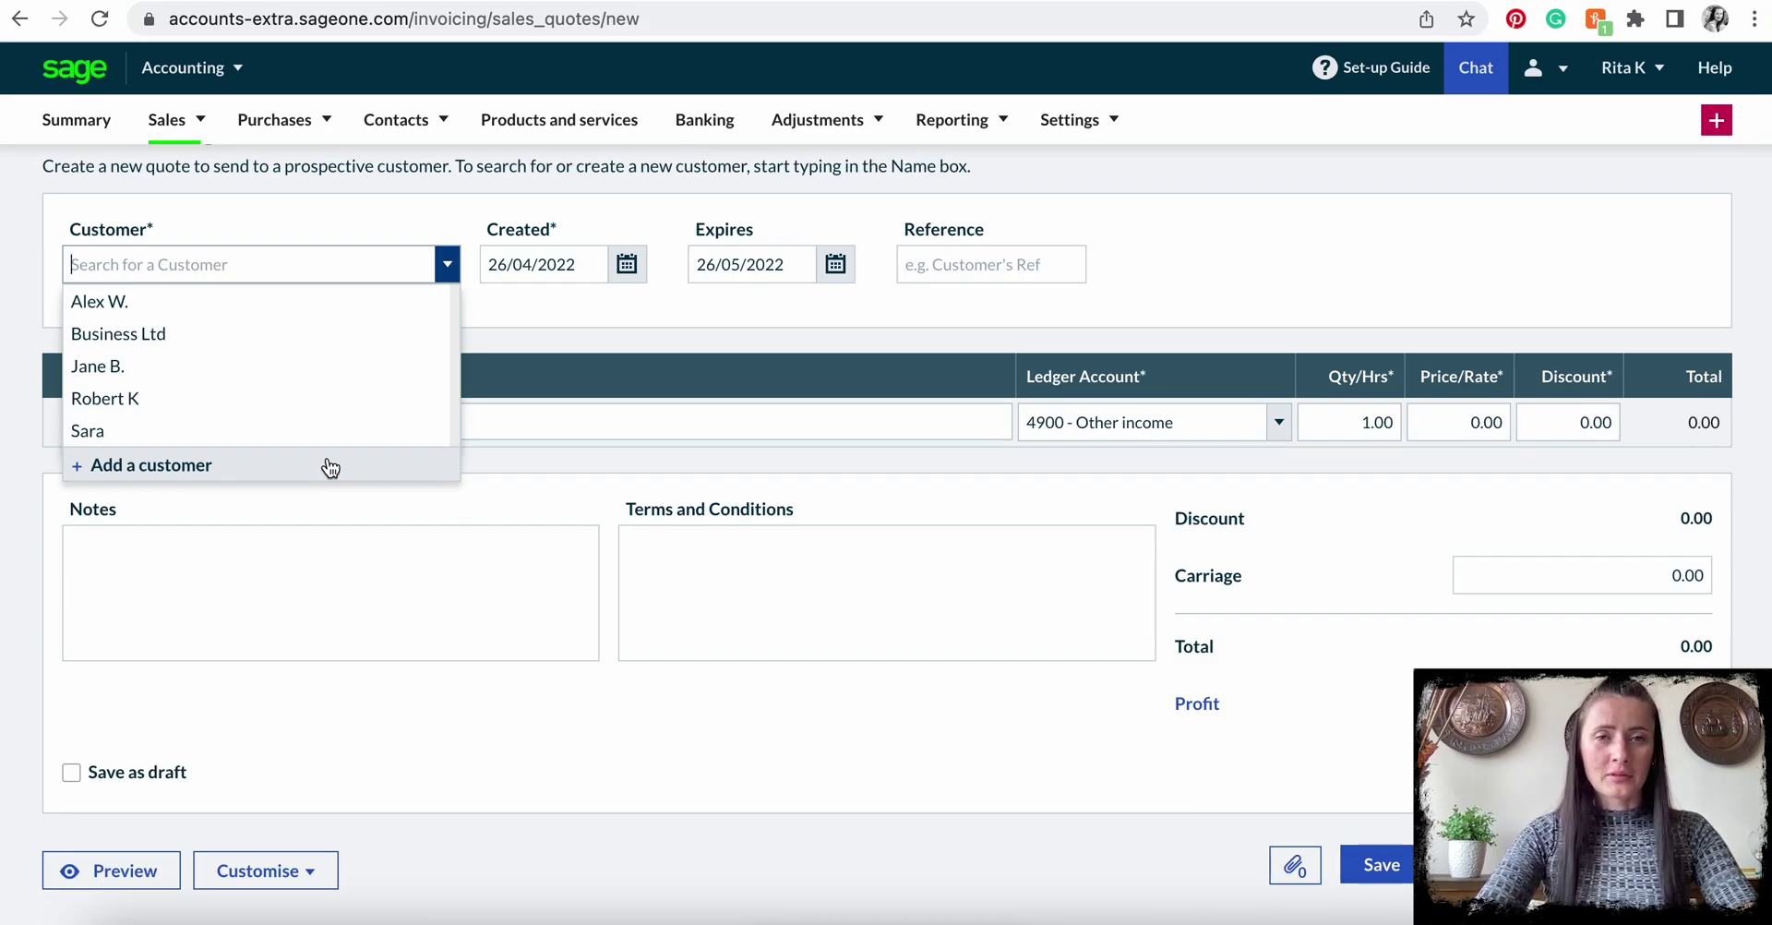
left_click(207, 334)
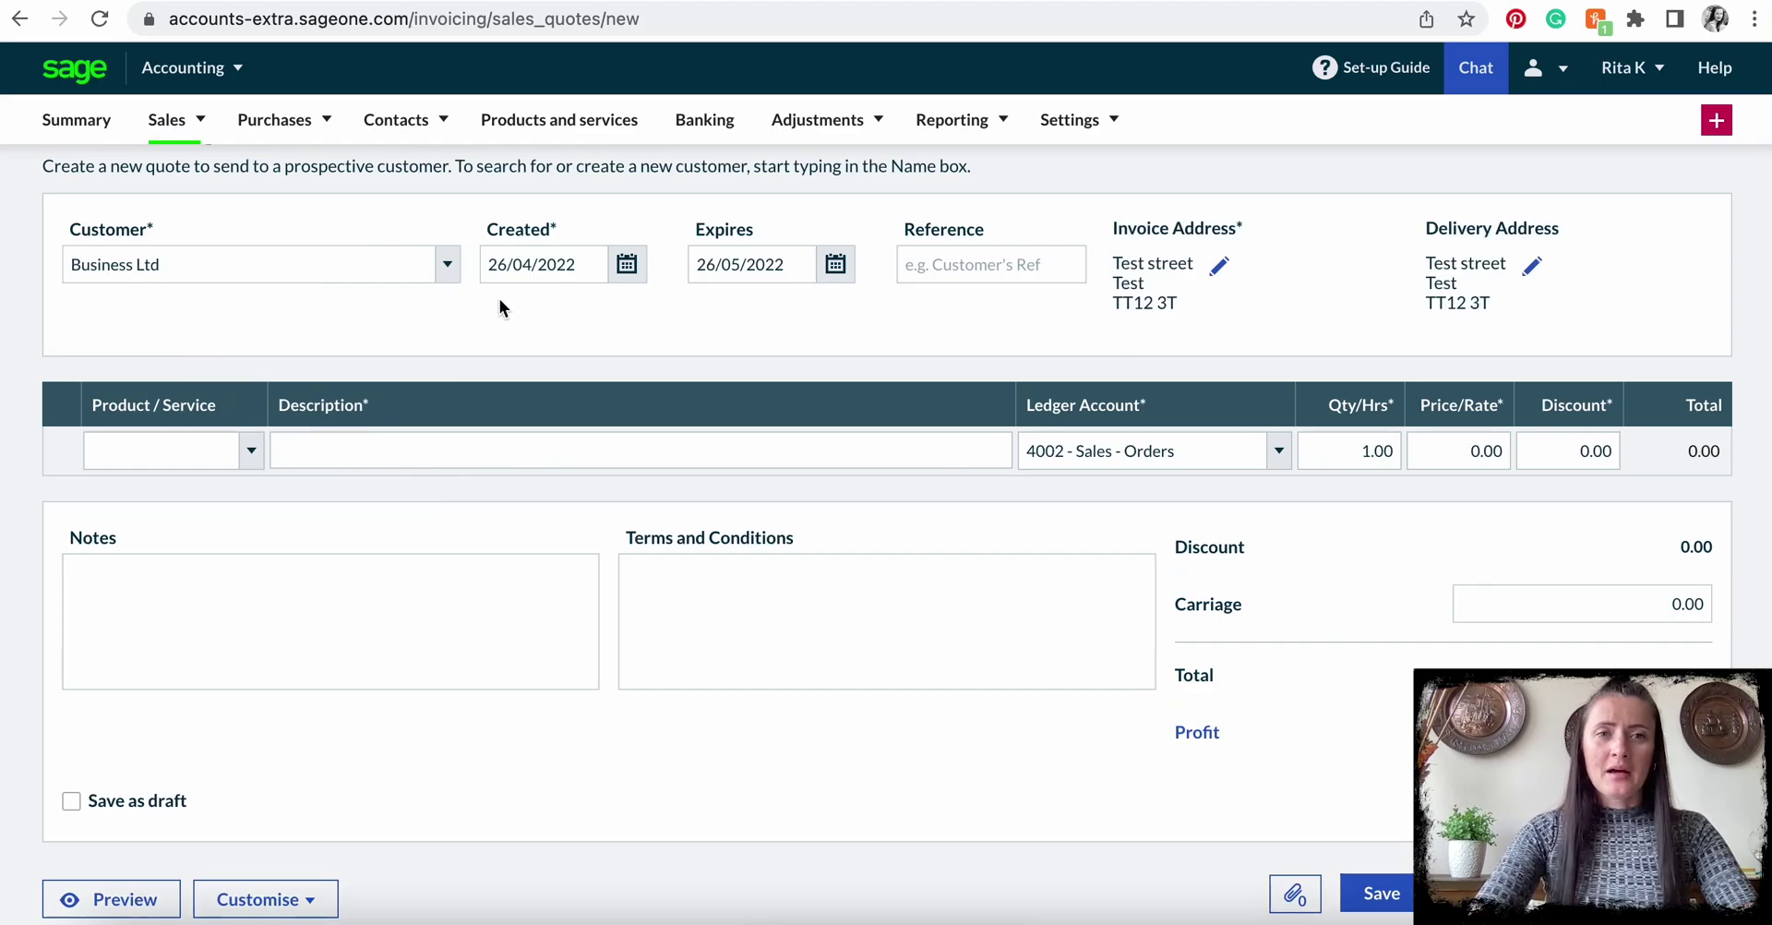
left_click(541, 268)
left_click(629, 268)
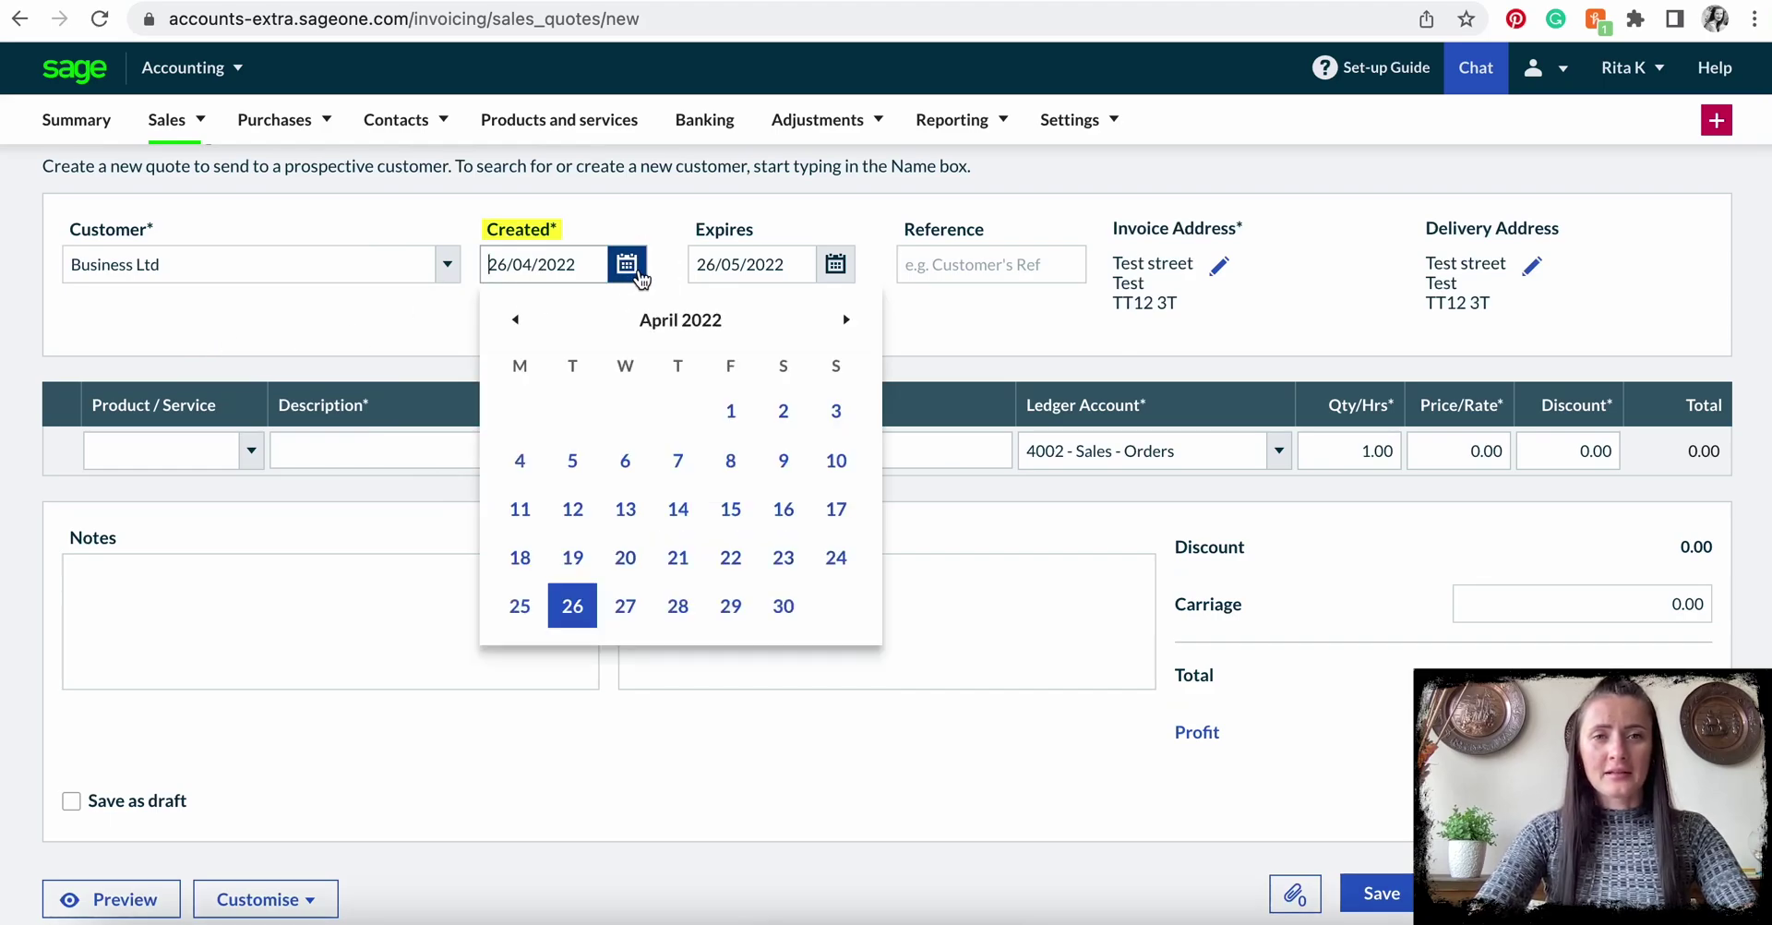
left_click(836, 266)
left_click(878, 225)
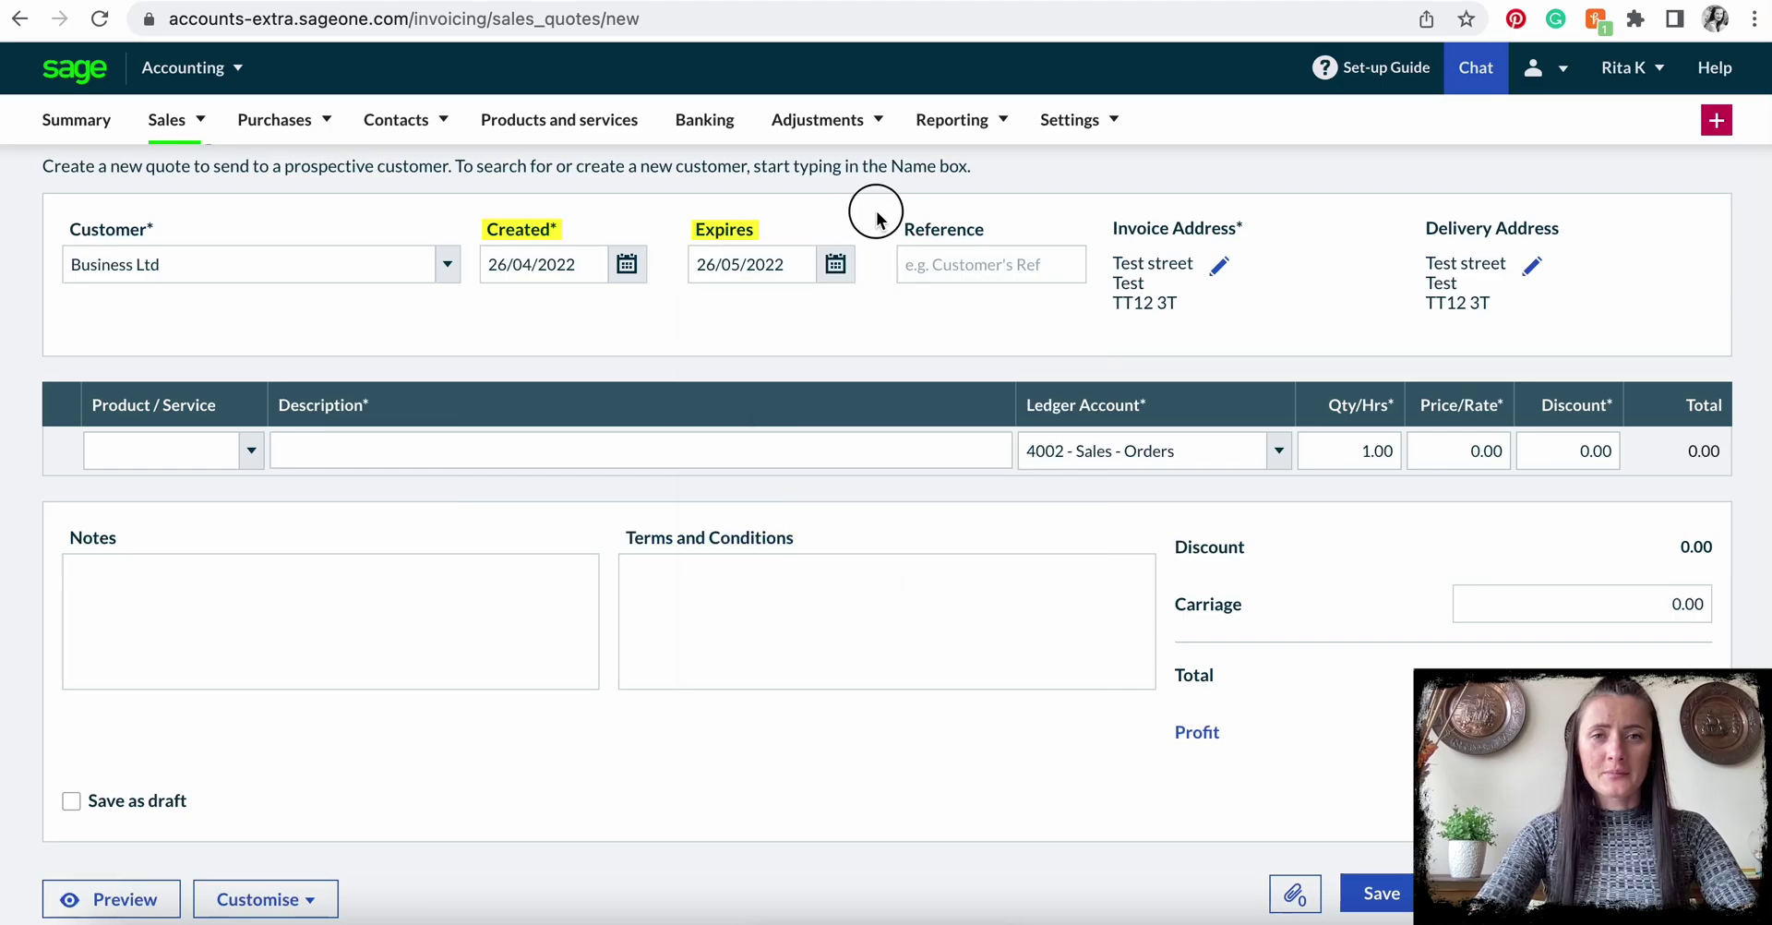
key("Tab")
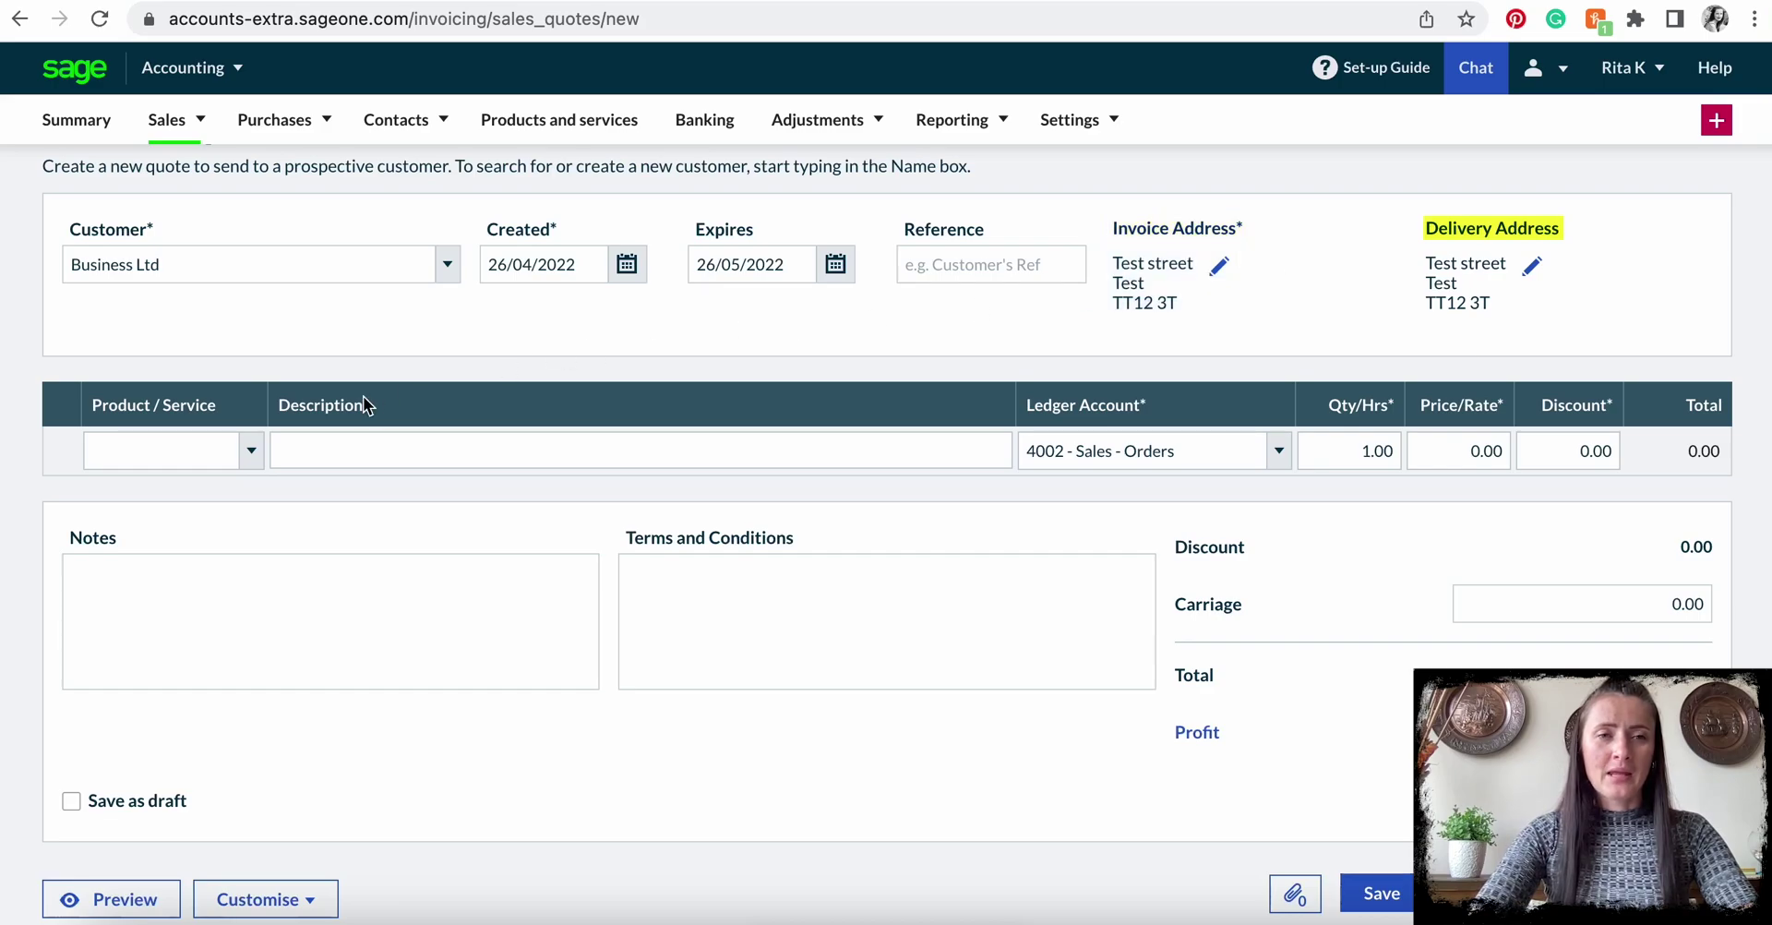
Add the Online Bakery Course at 100.00 as line one and check ledger 4011.
left_click(251, 453)
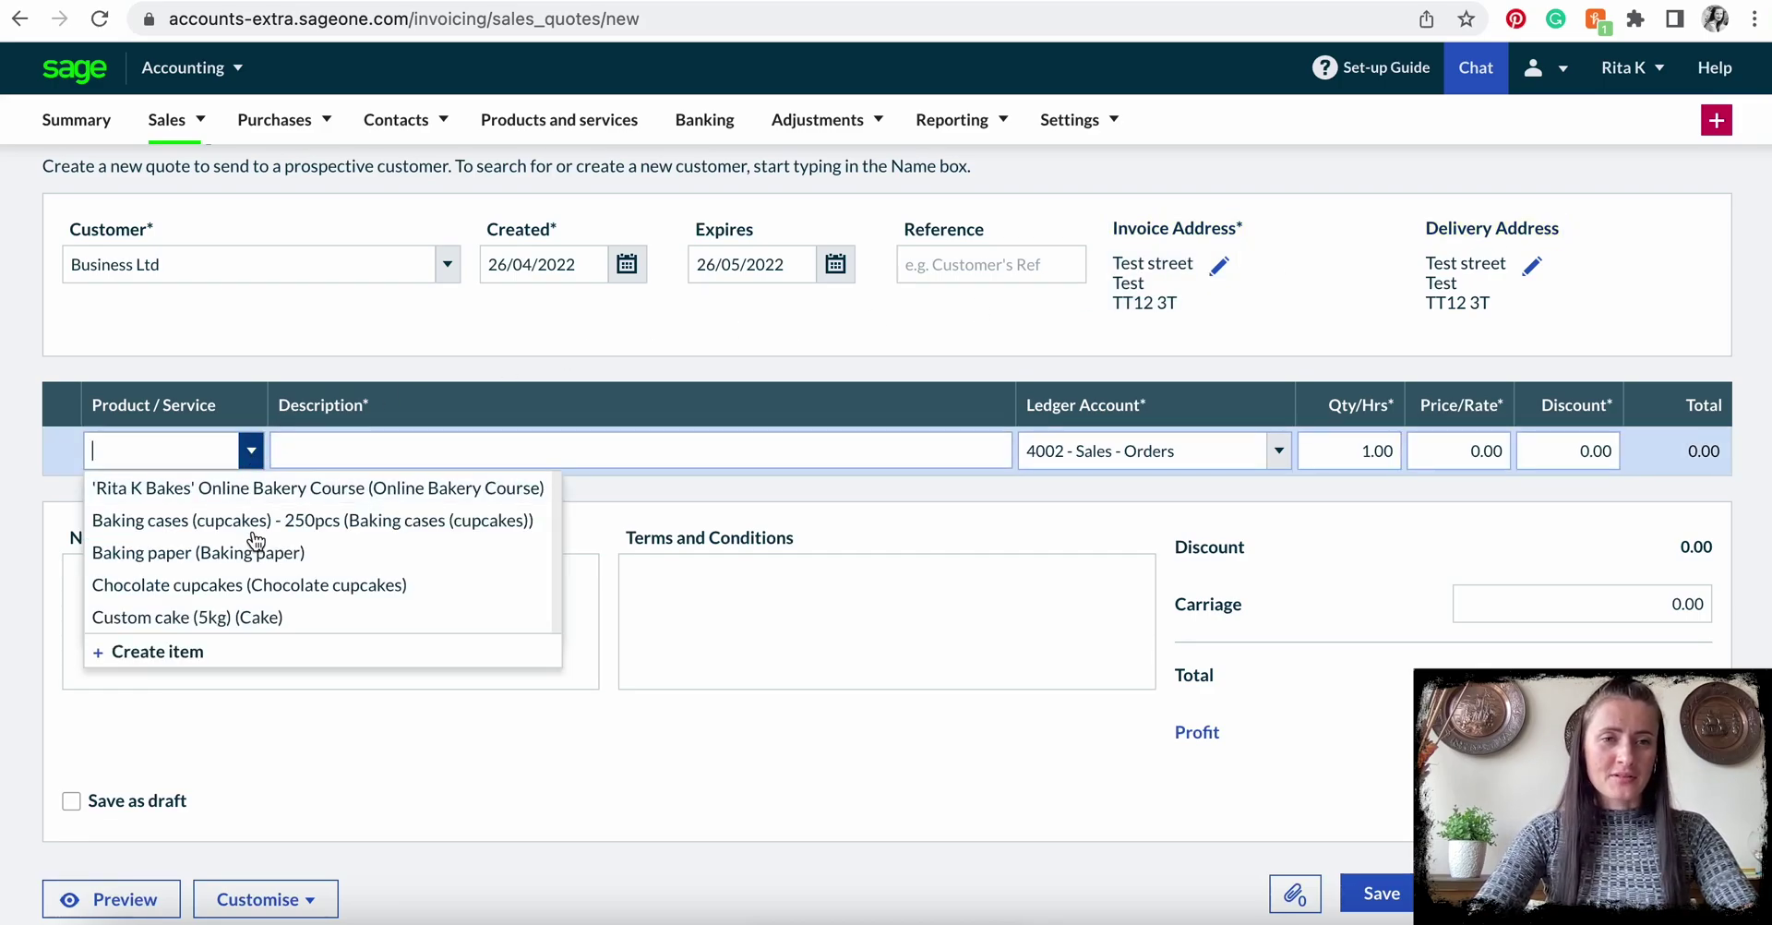
left_click(254, 489)
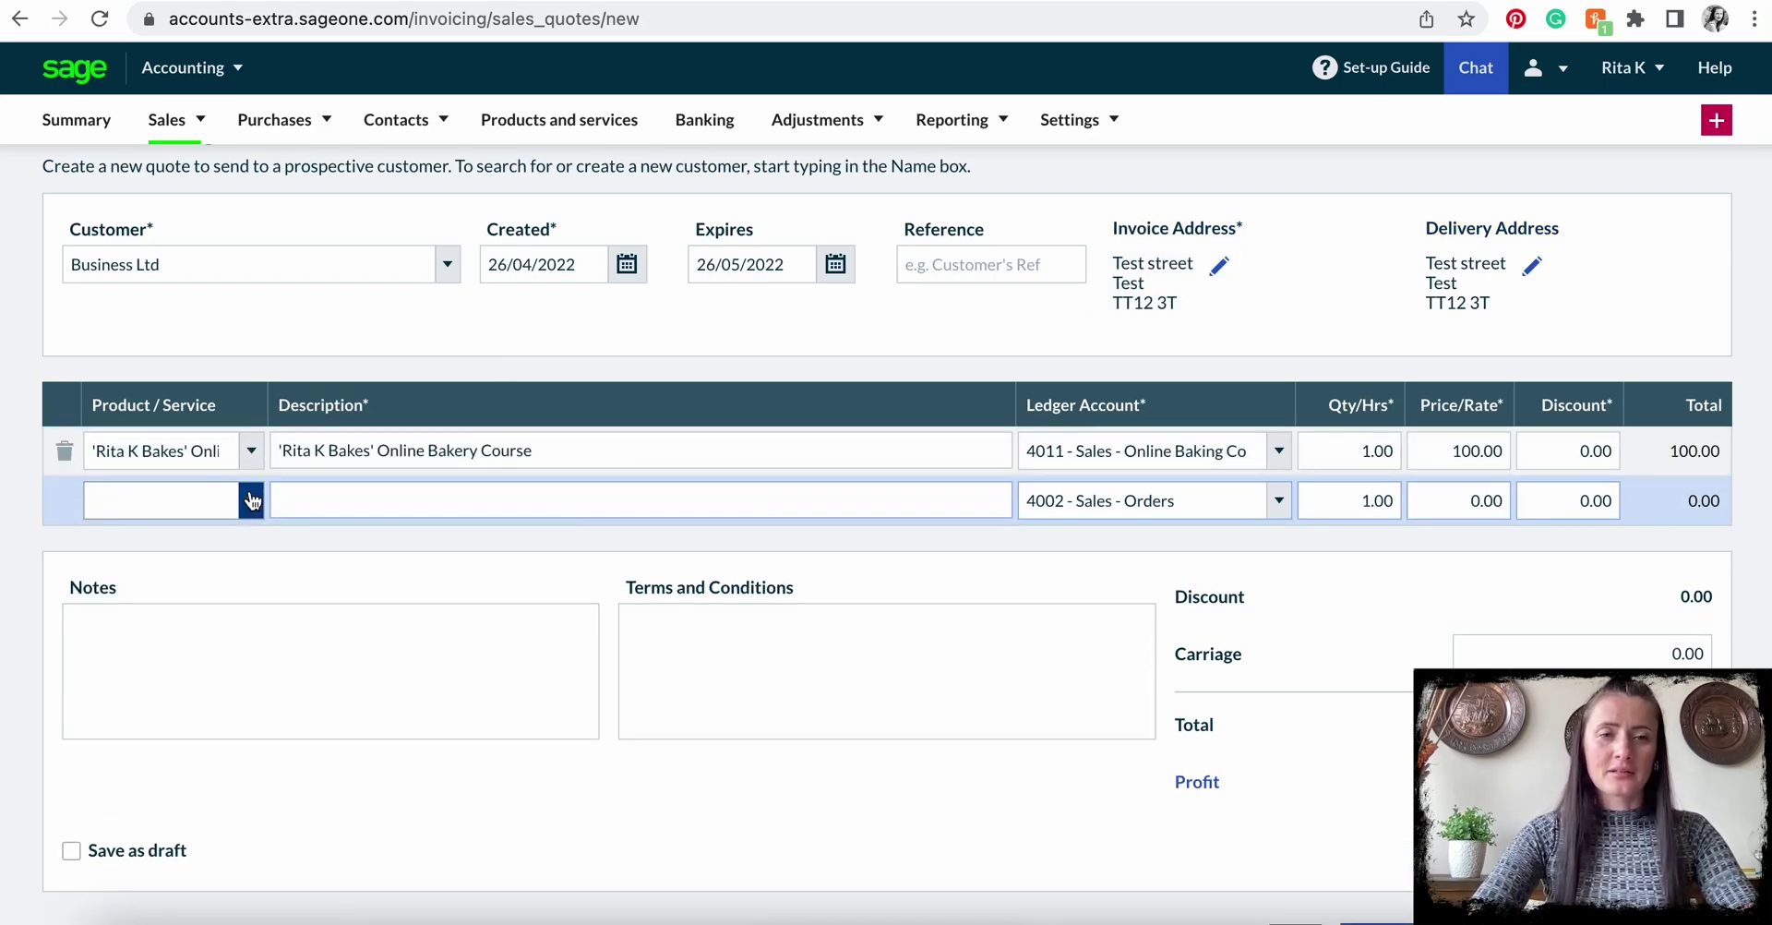
left_click(251, 451)
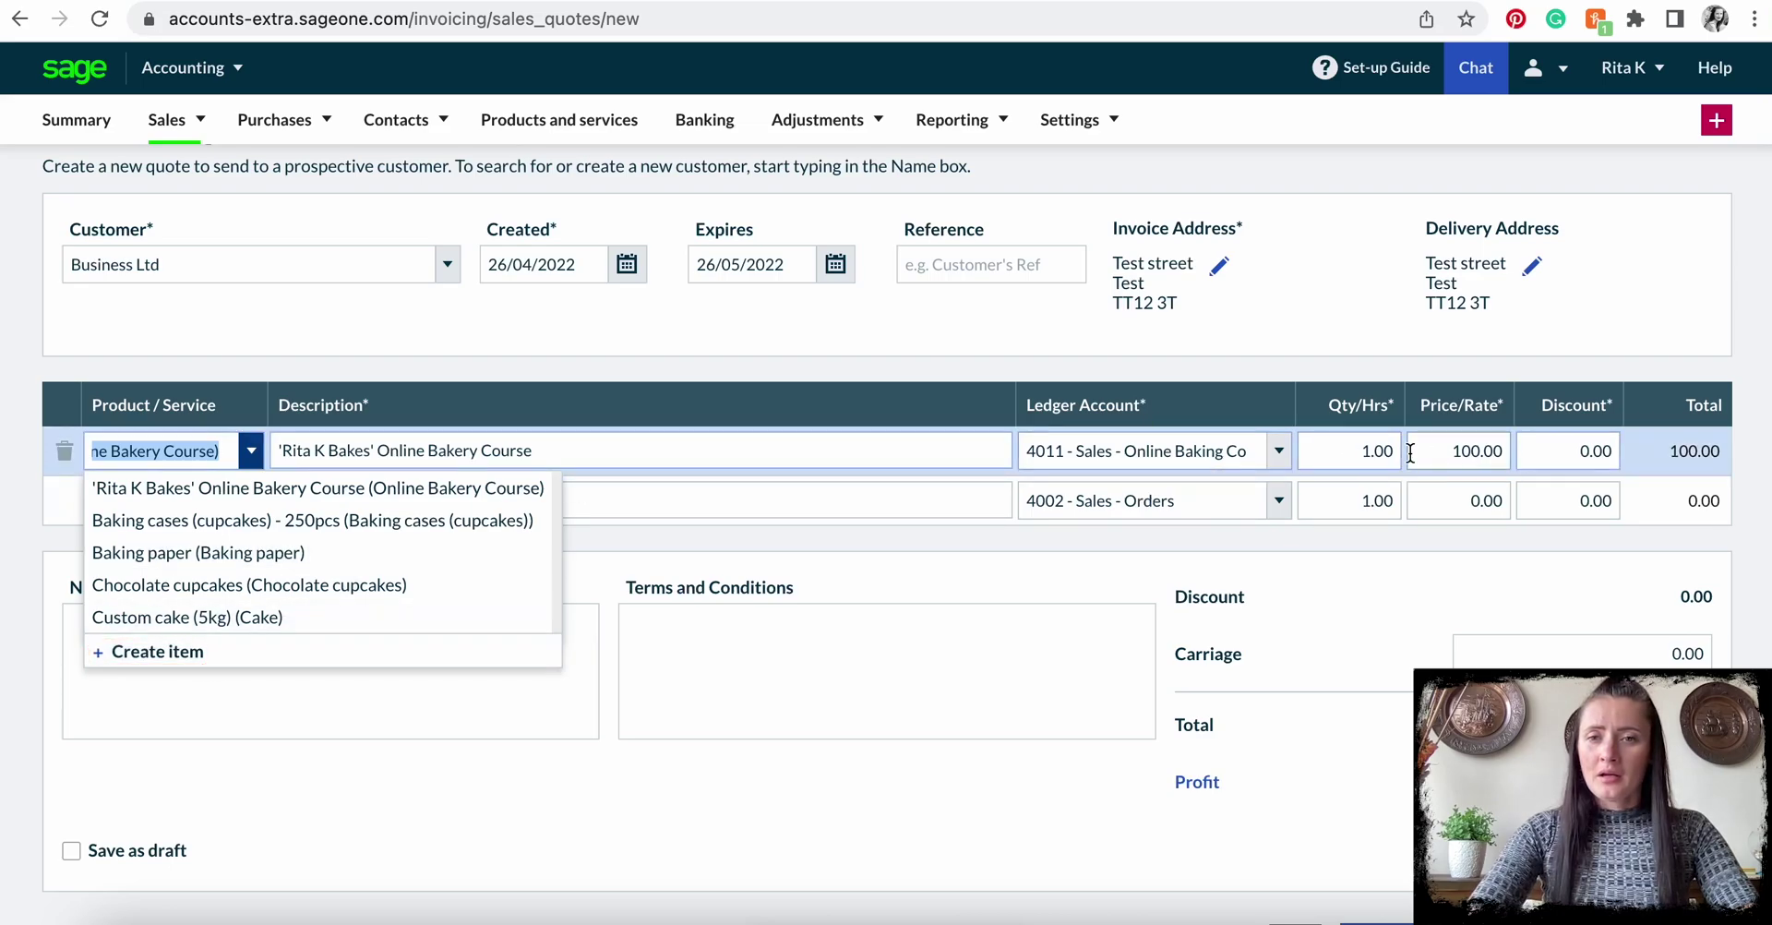
left_click(1278, 452)
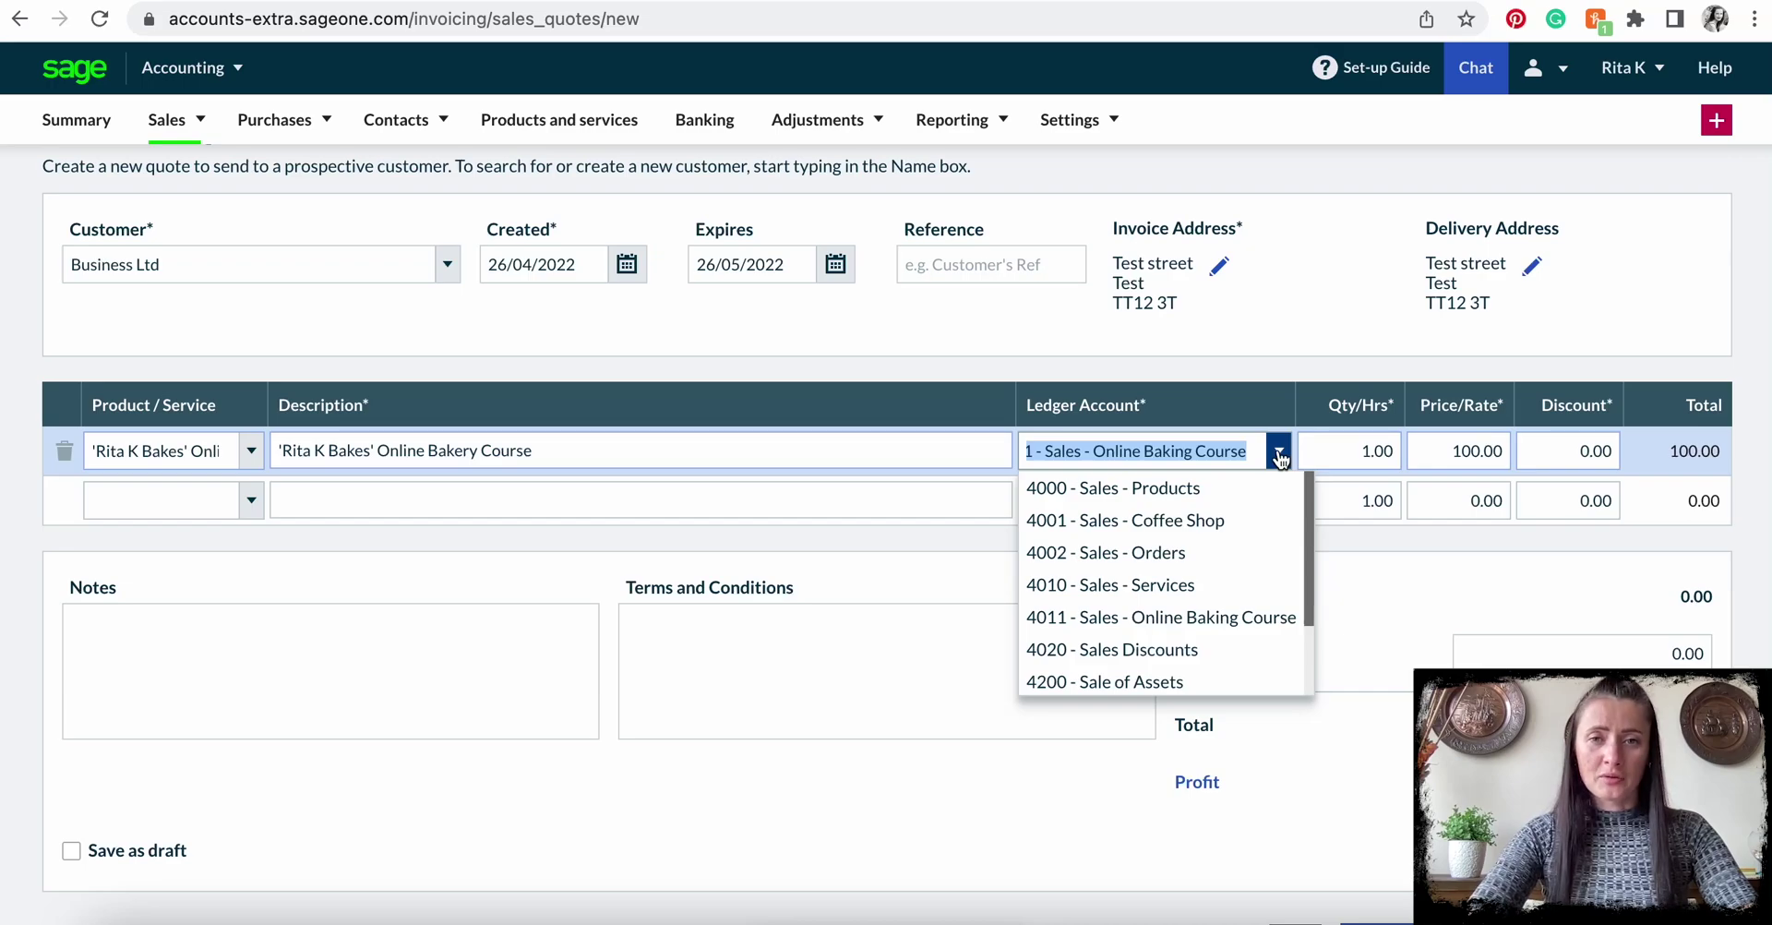
Set the course line's quantity to 3.
left_click(1341, 441)
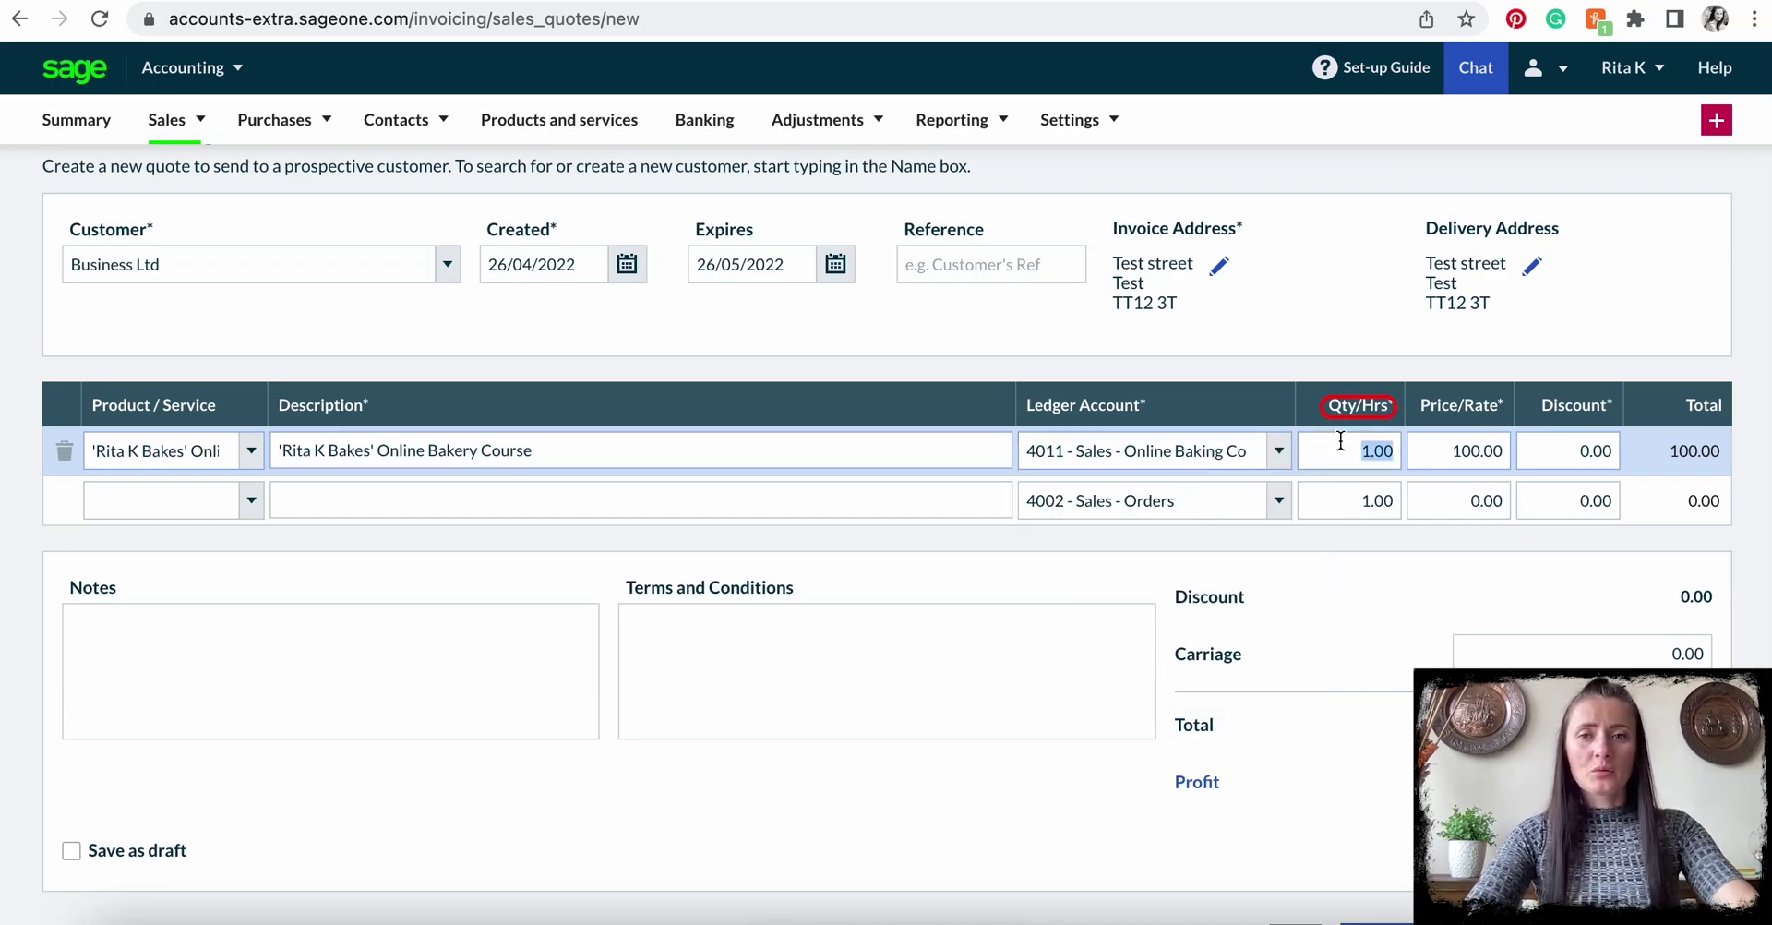
type("3")
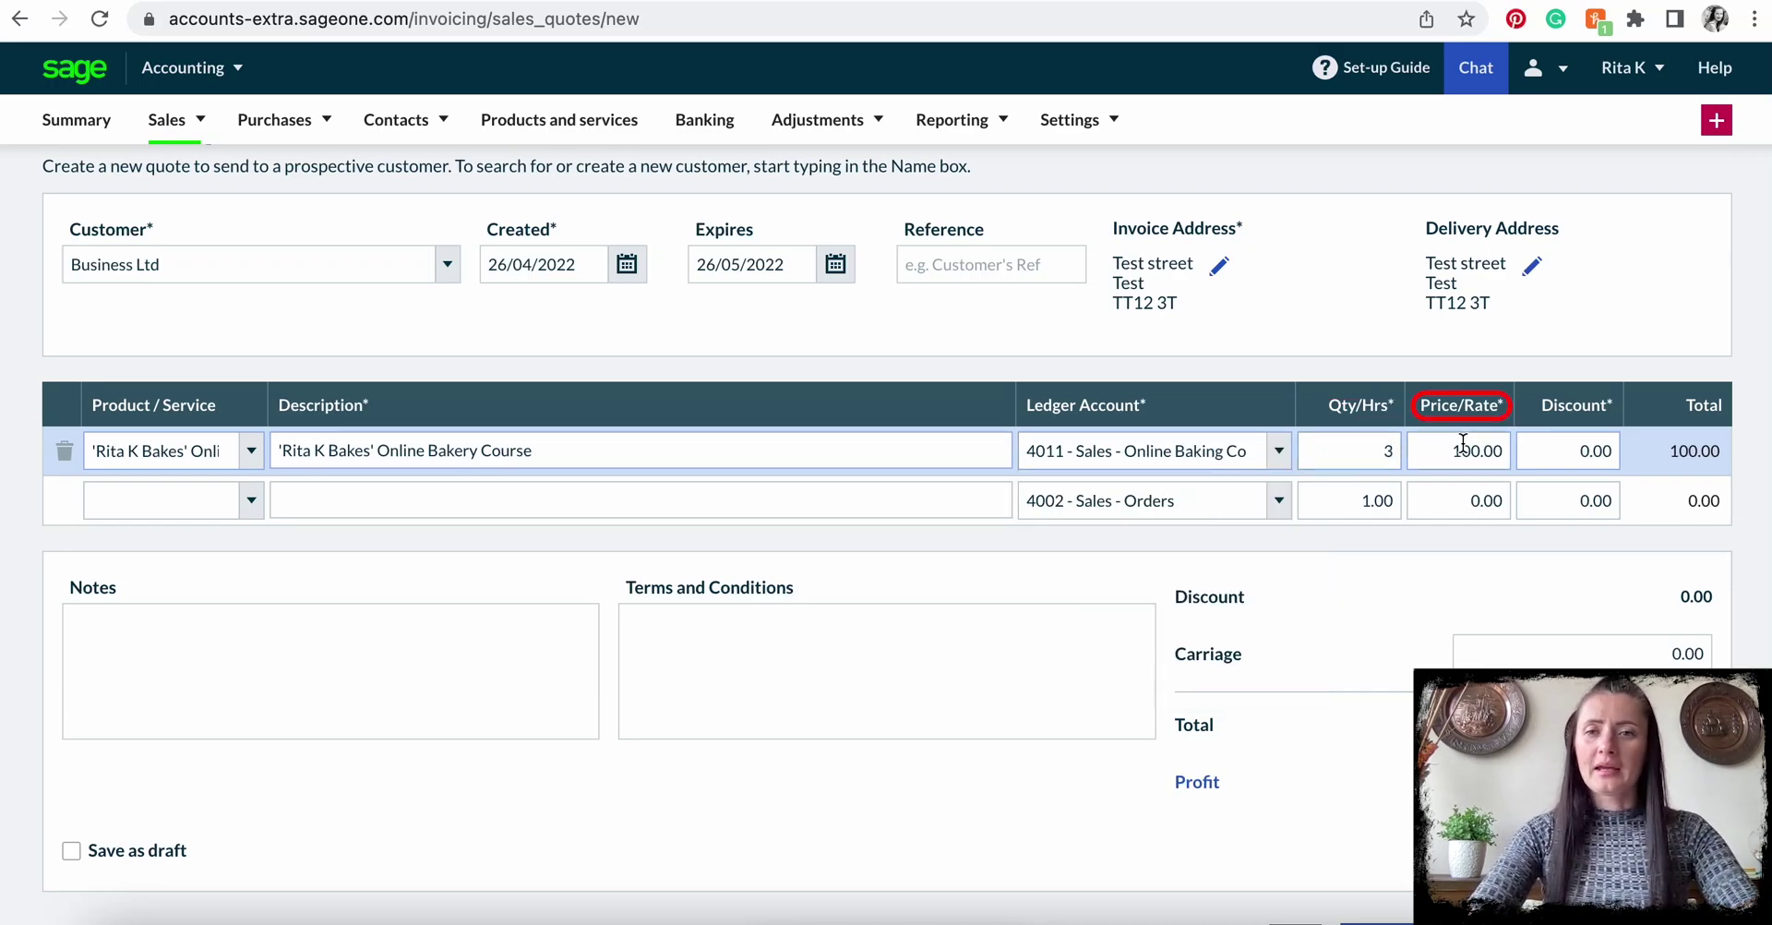
left_click(1463, 448)
Try an 80.00 unit price, then reselect the price to retype it.
left_click_drag(1441, 454, 1510, 450)
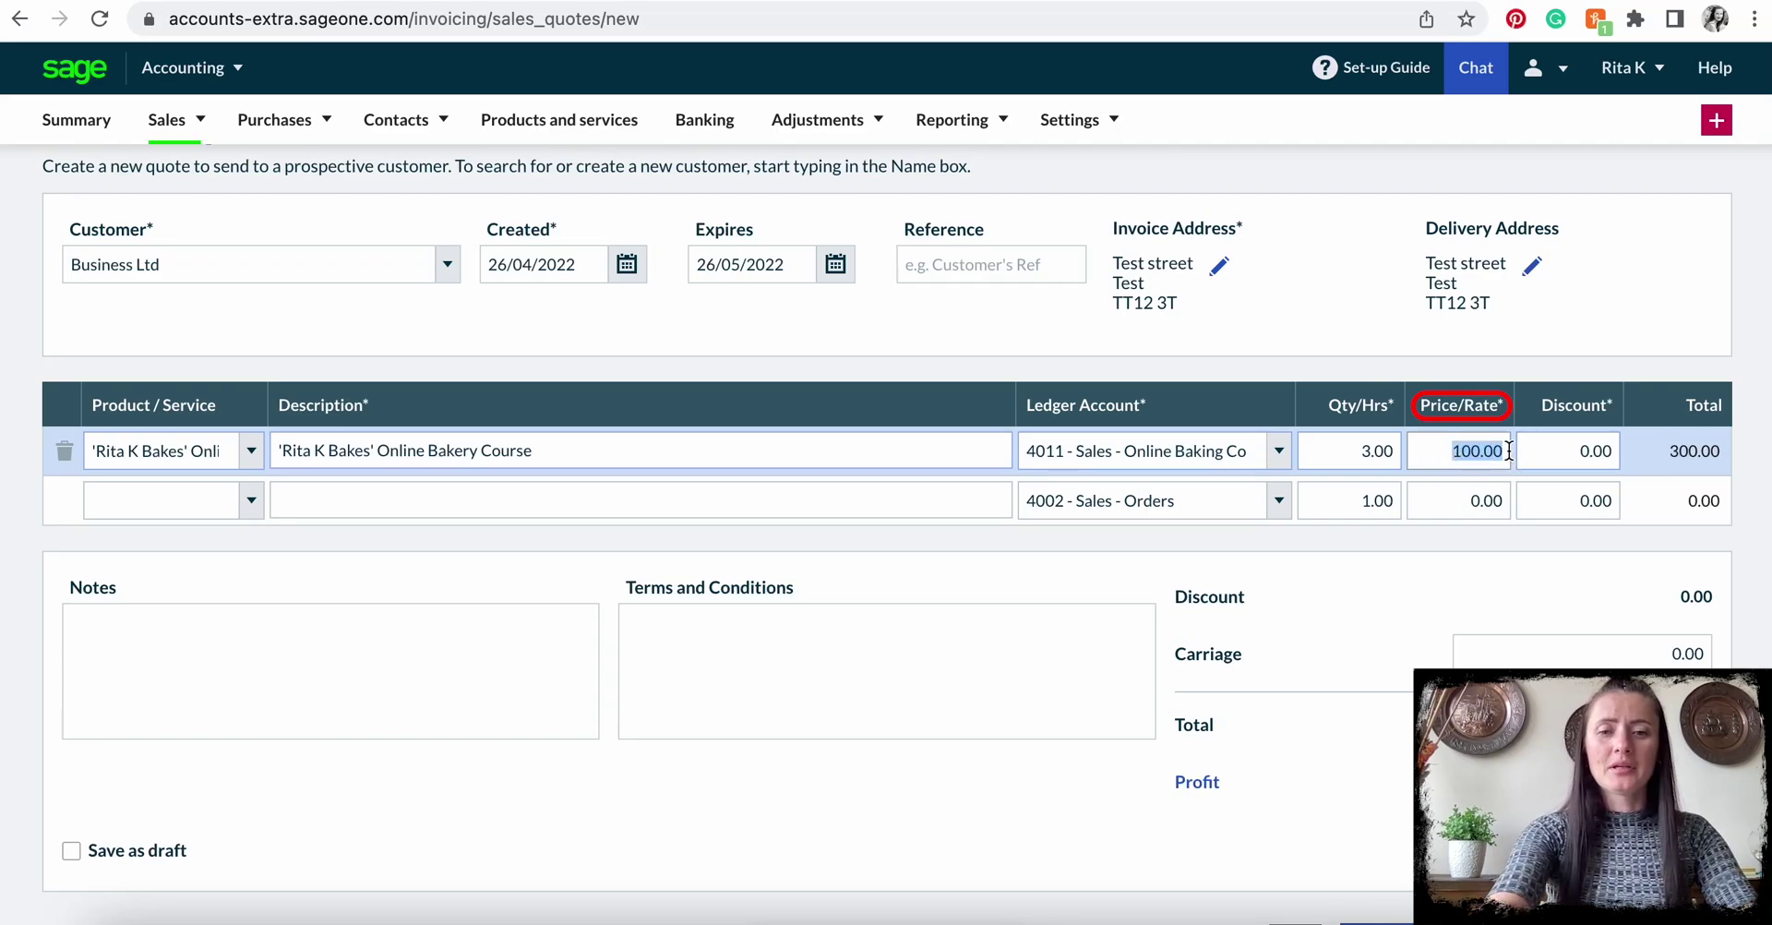
type("80")
left_click(1551, 459)
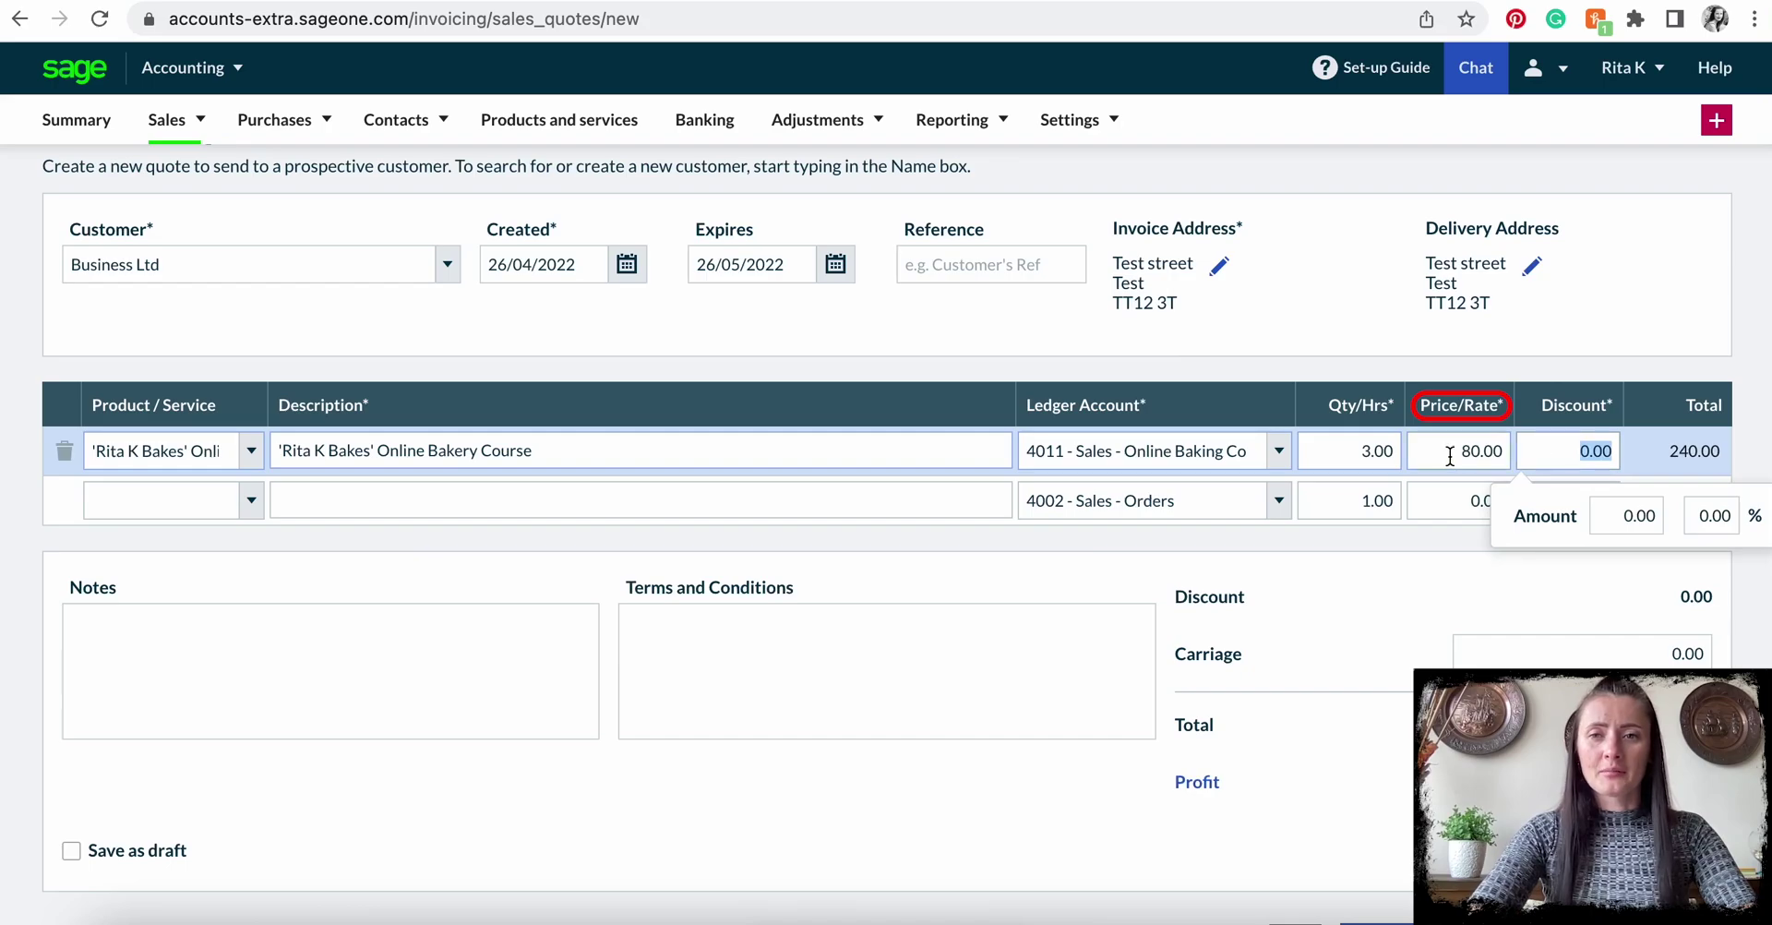
left_click_drag(1437, 452, 1523, 452)
Restore the unit price to 100.00 with 0.00 discount, leaving notes and terms blank.
type("1")
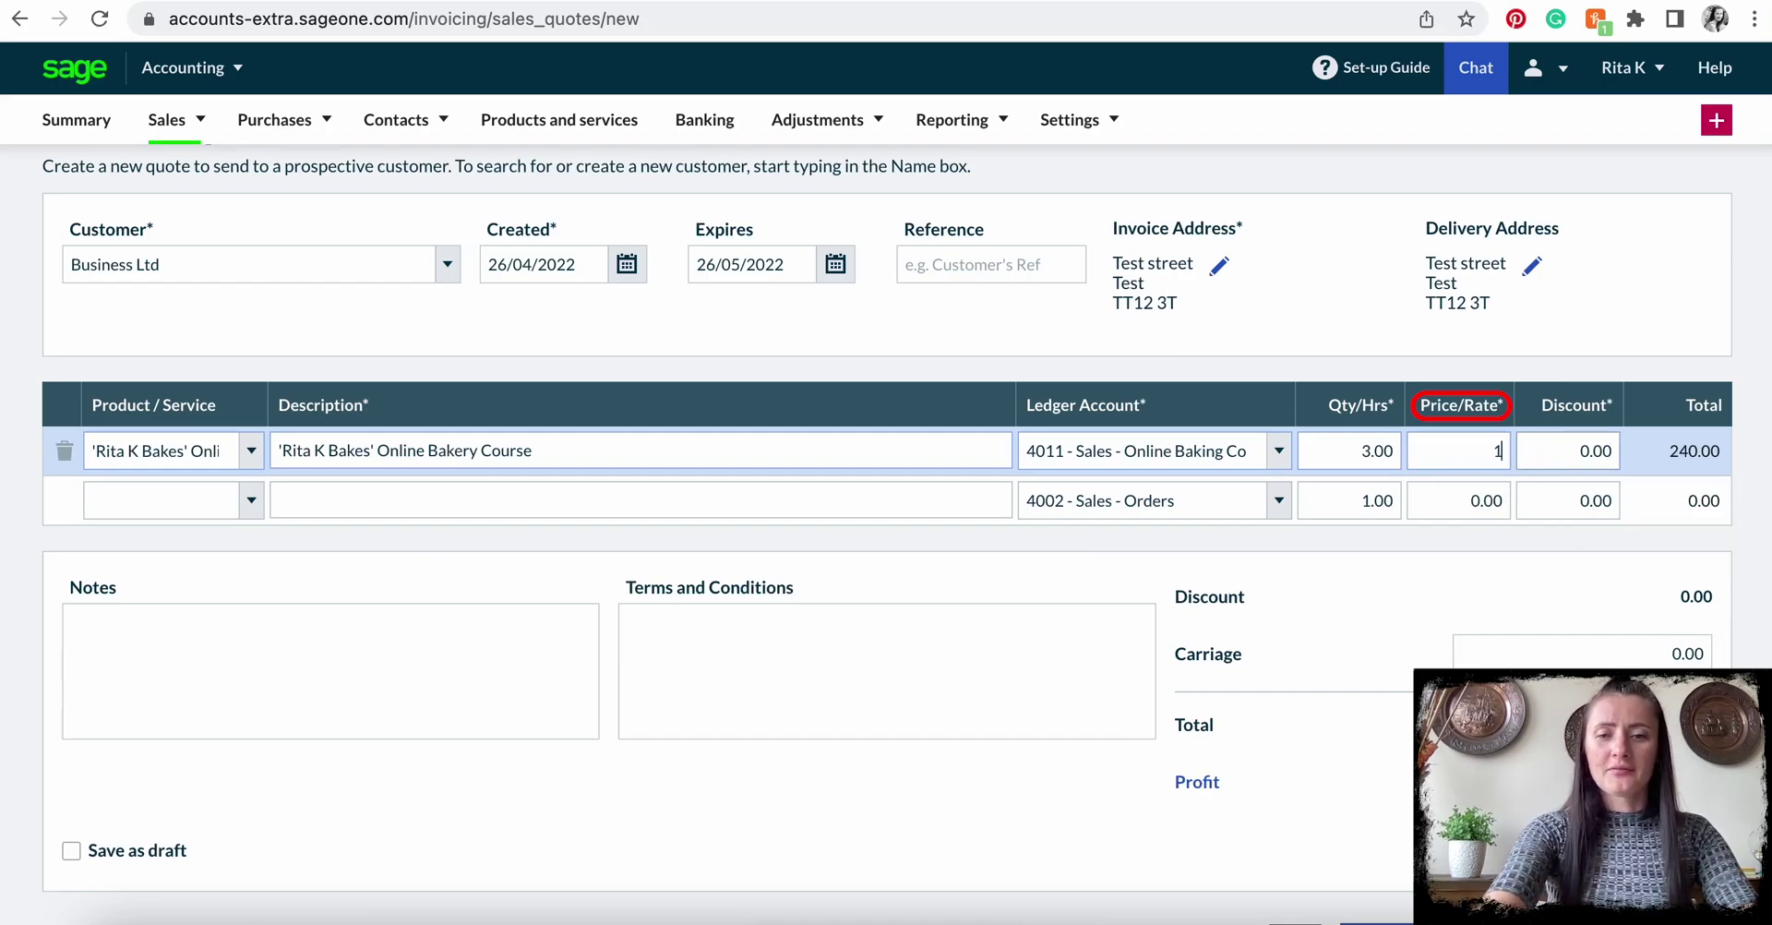
left_click(1574, 455)
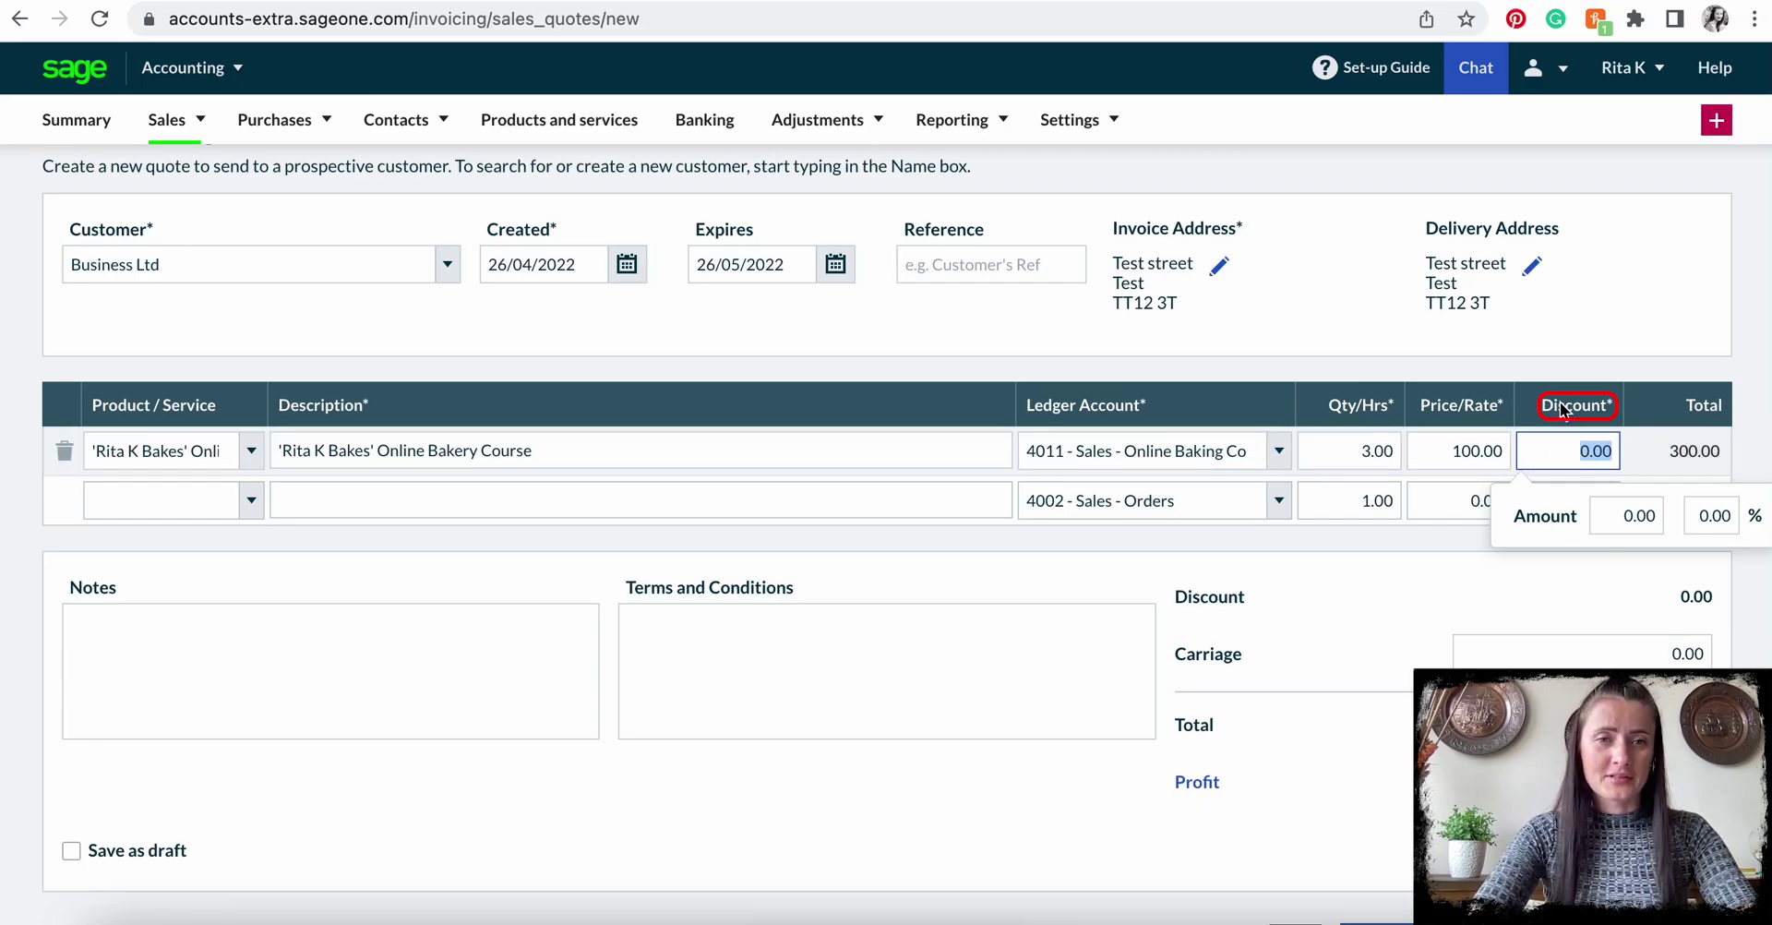
left_click(452, 688)
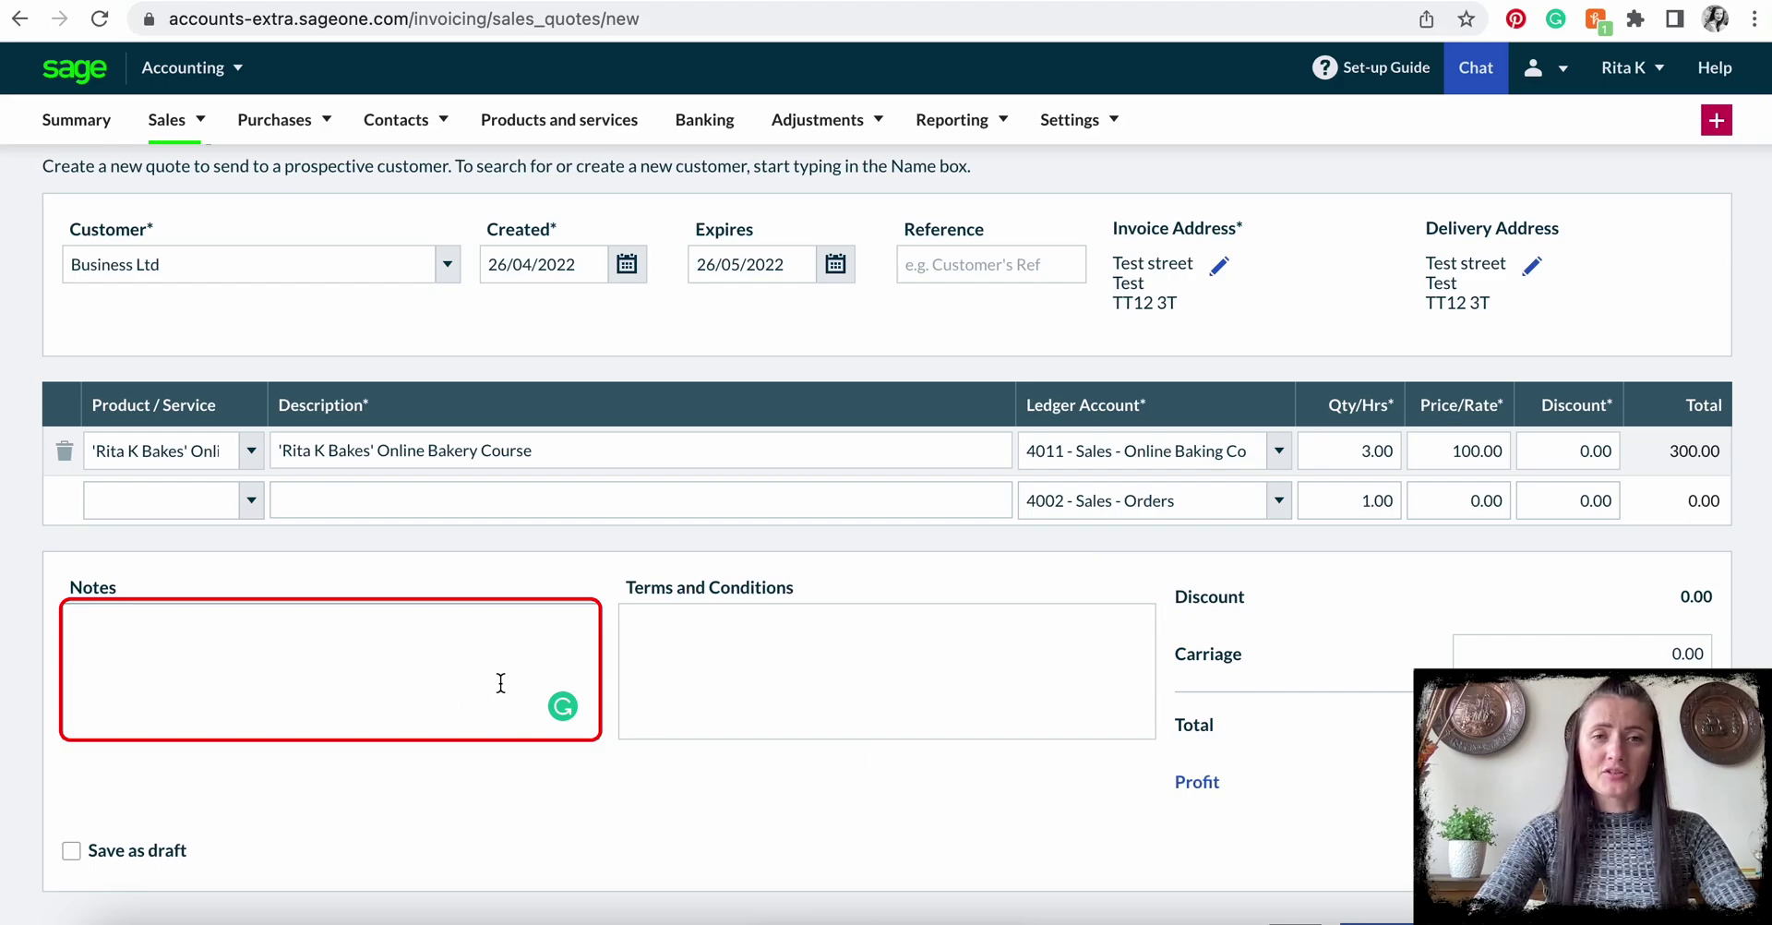
left_click(747, 640)
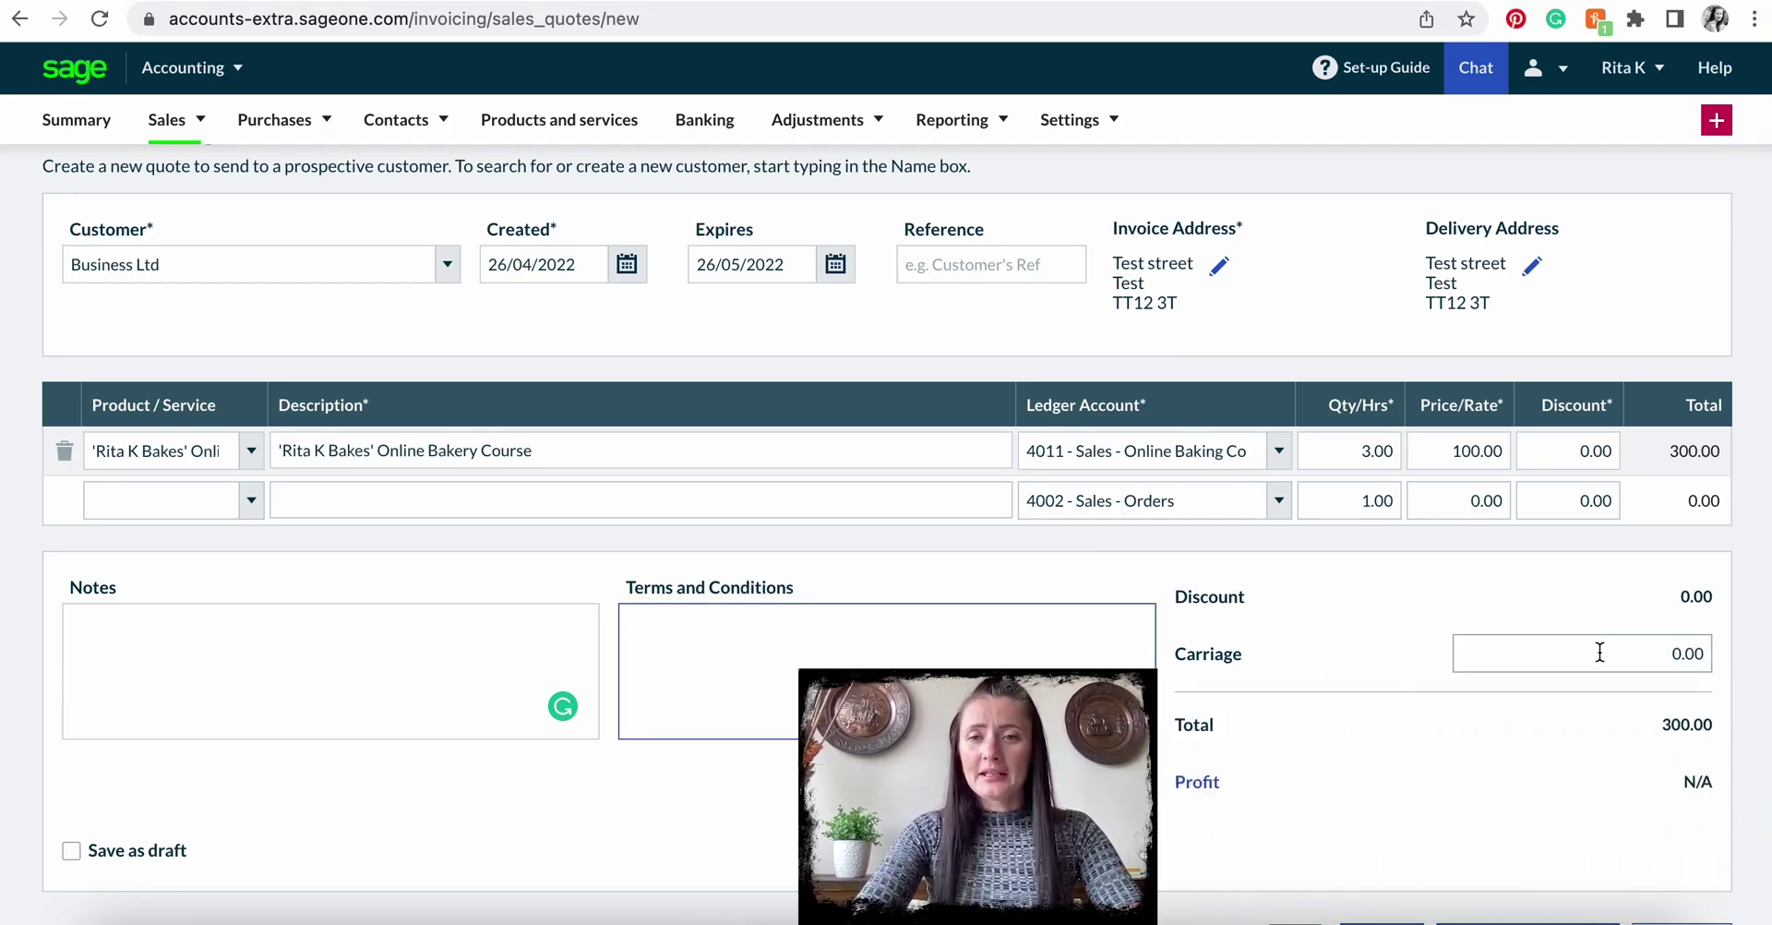
left_click(1725, 671)
scroll(1724, 661, "down", 1)
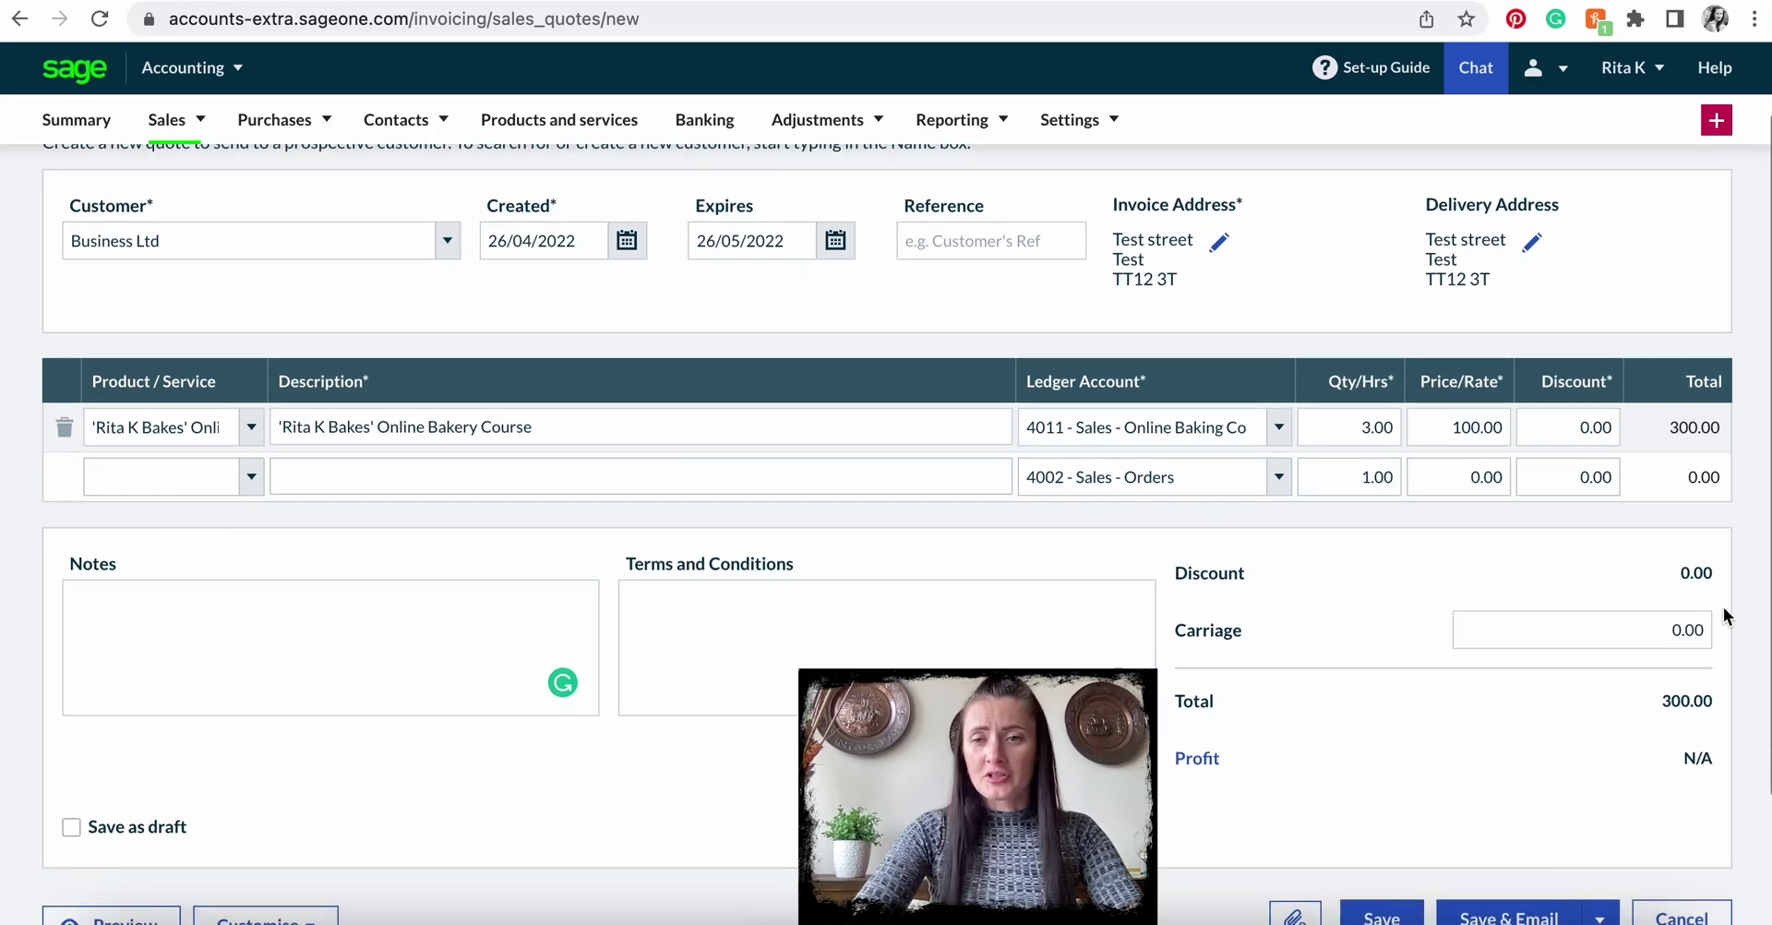
scroll(1724, 606, "down", 1)
left_click(1570, 561)
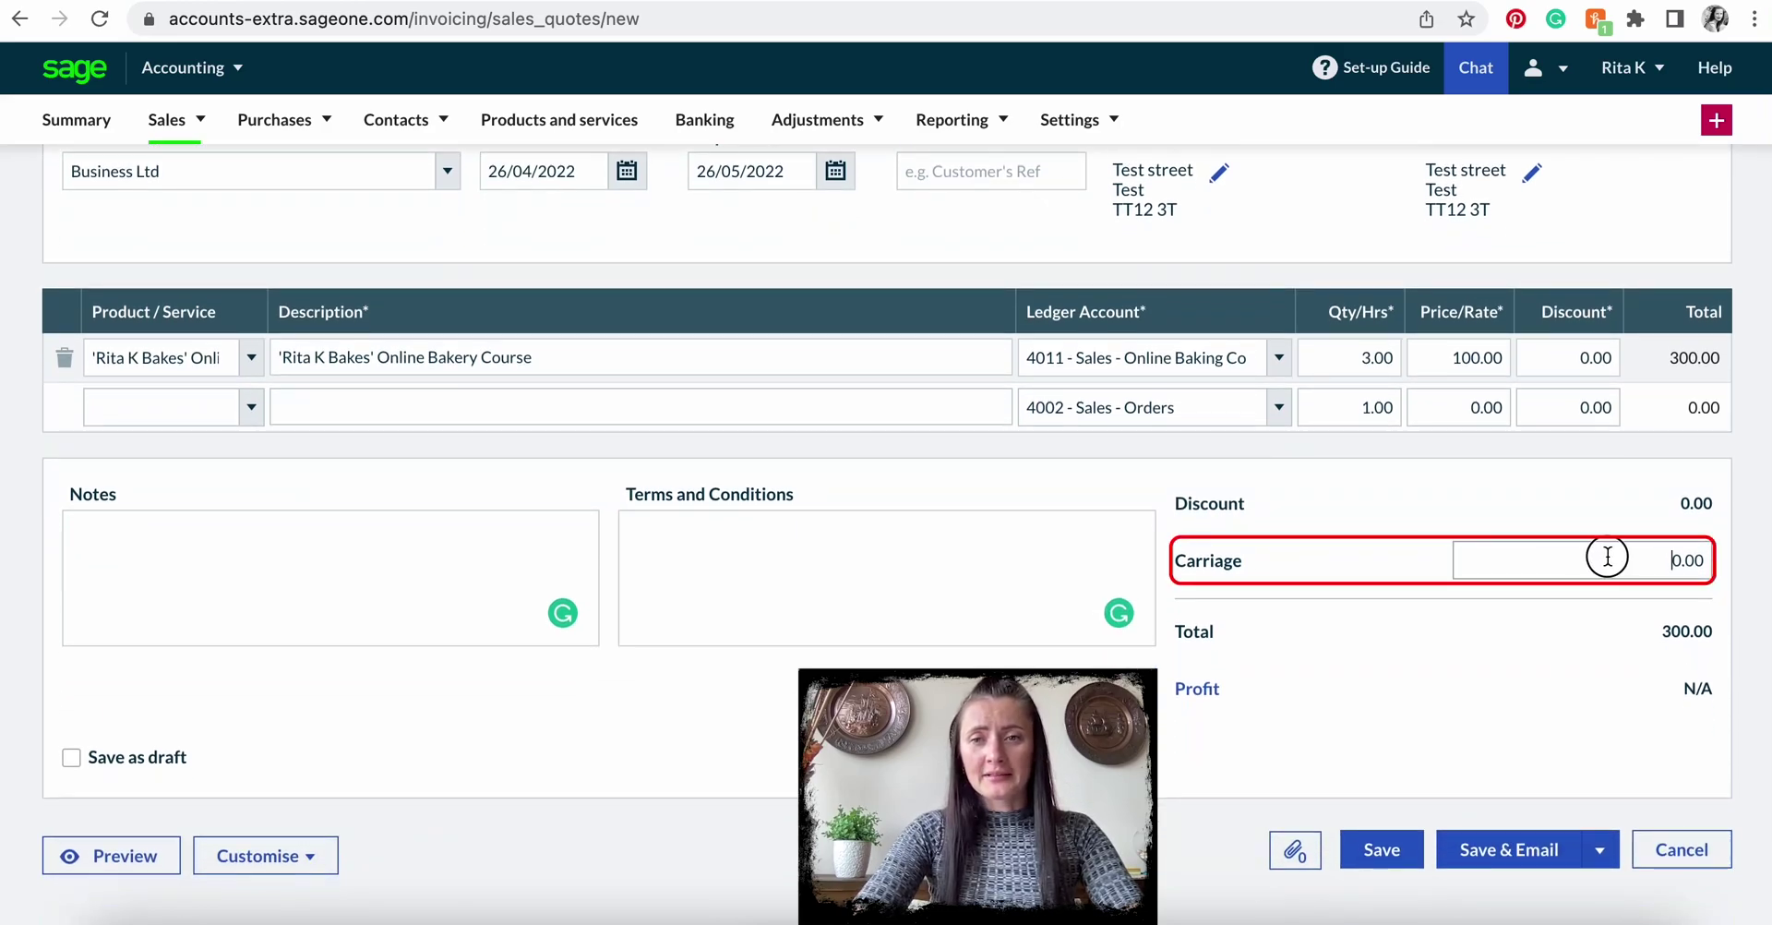
left_click_drag(1607, 557, 1703, 560)
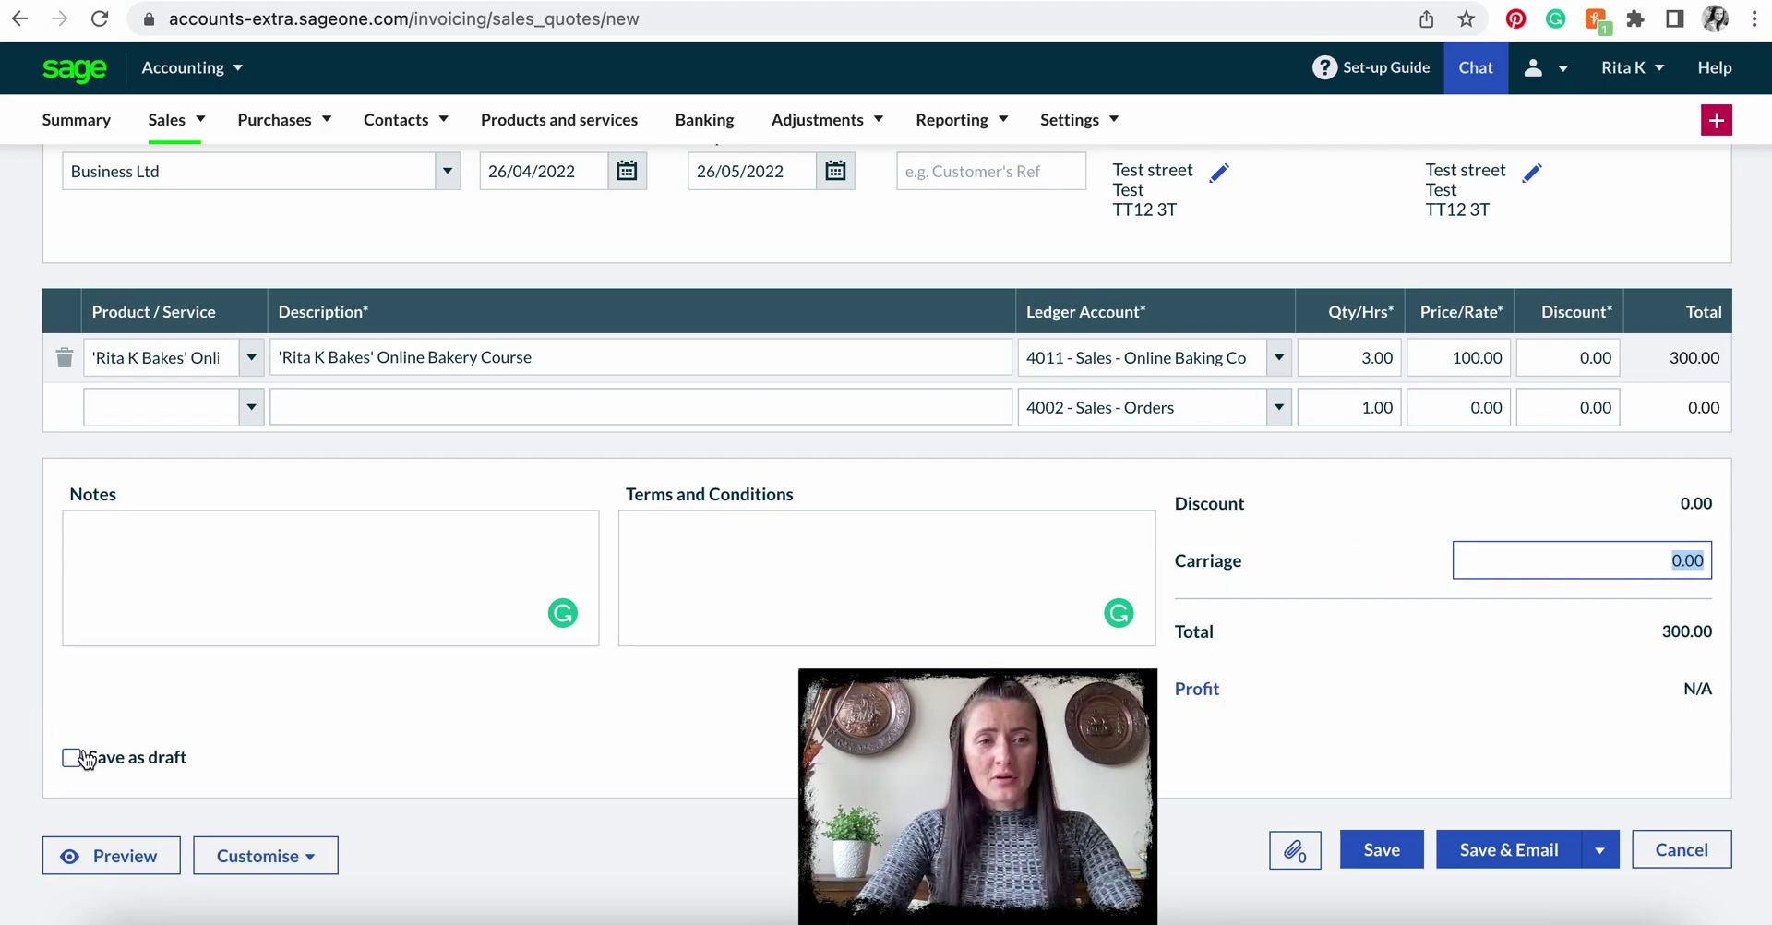
scroll(646, 683, "down", 2)
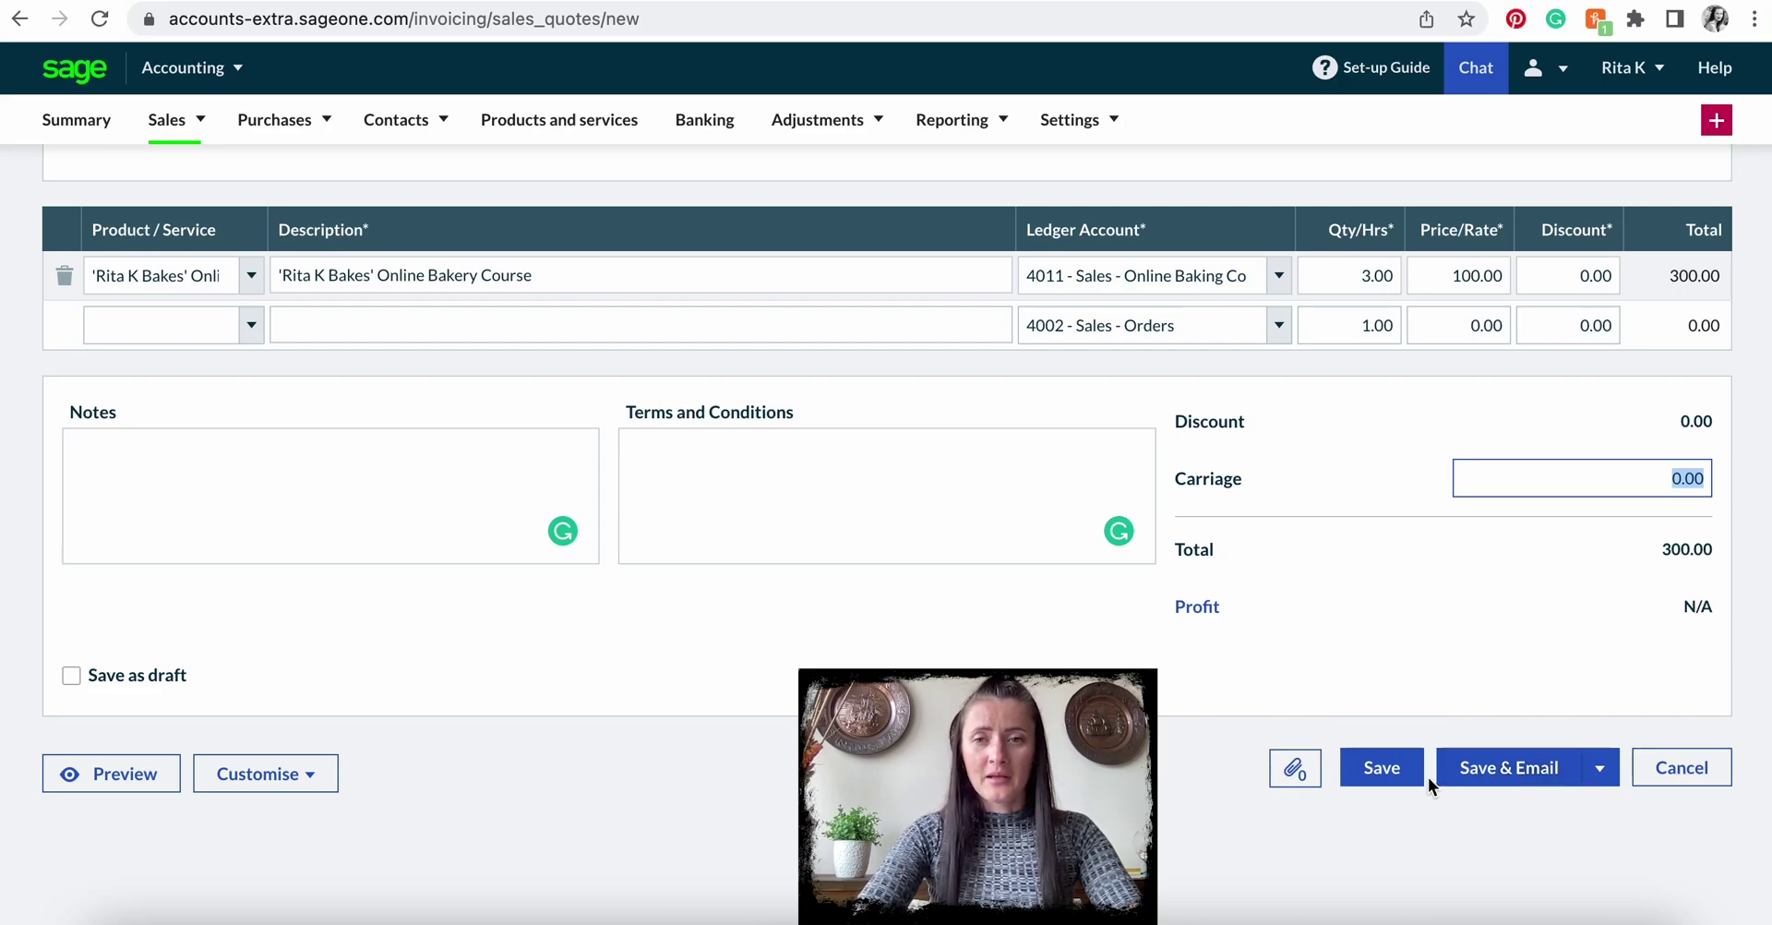
Save the Business Ltd quote as pending SQ-5 with its 300.00 total.
left_click(1394, 770)
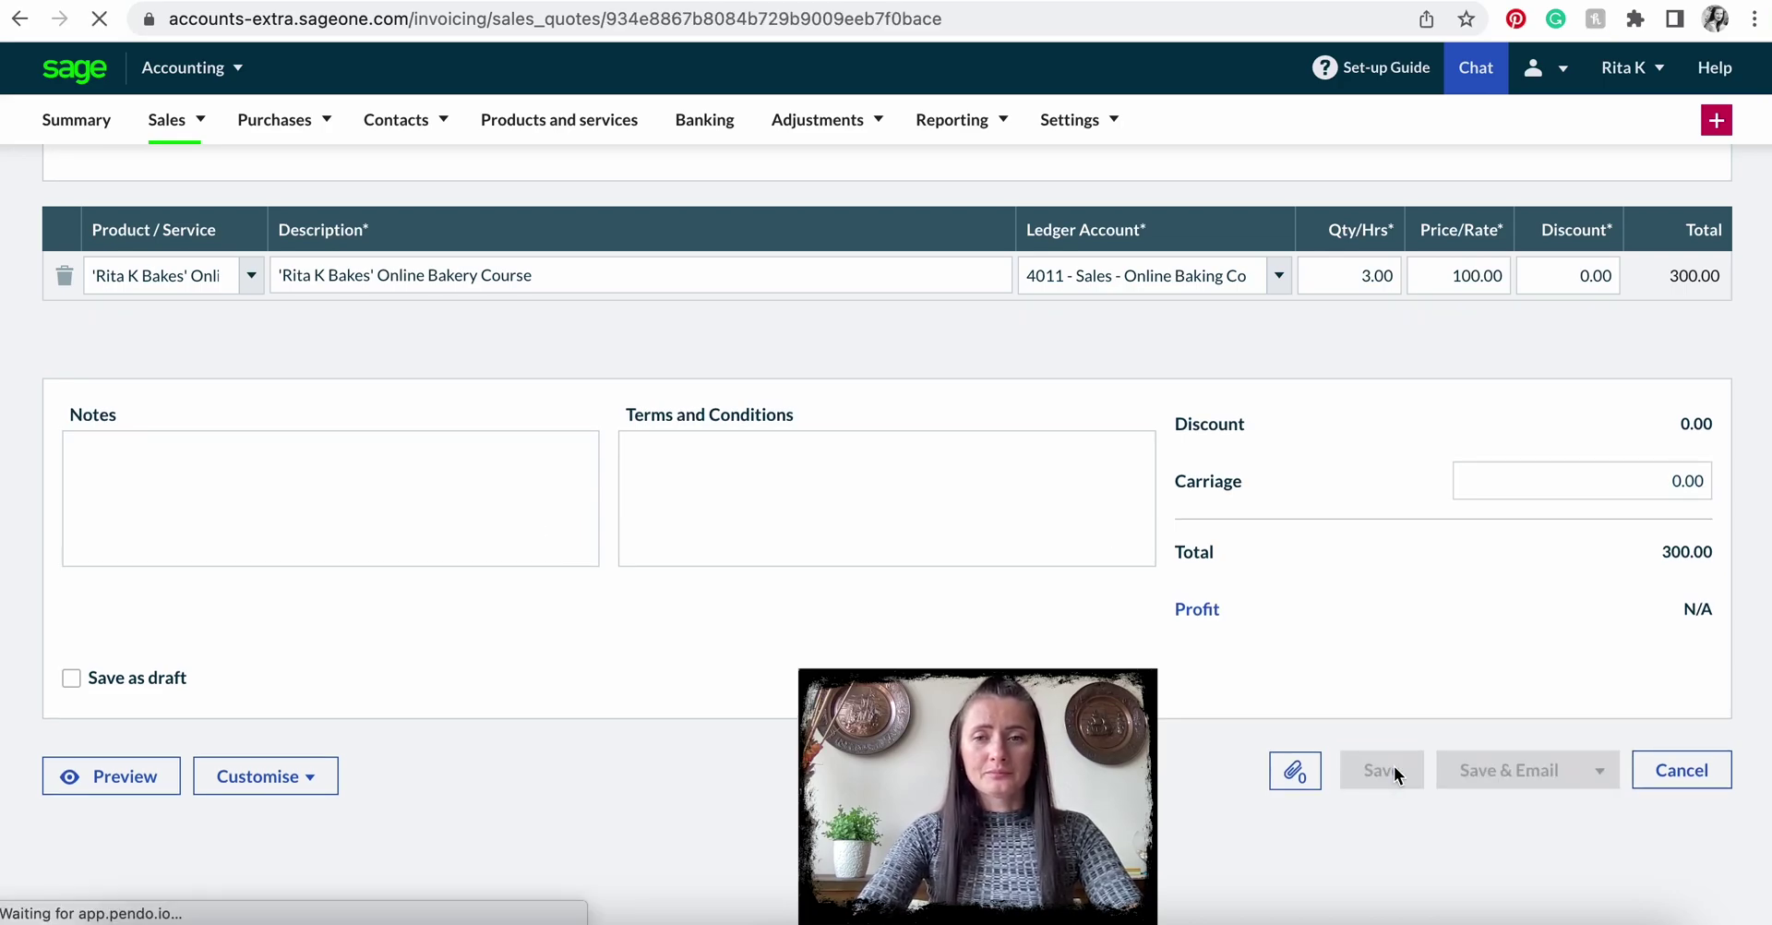